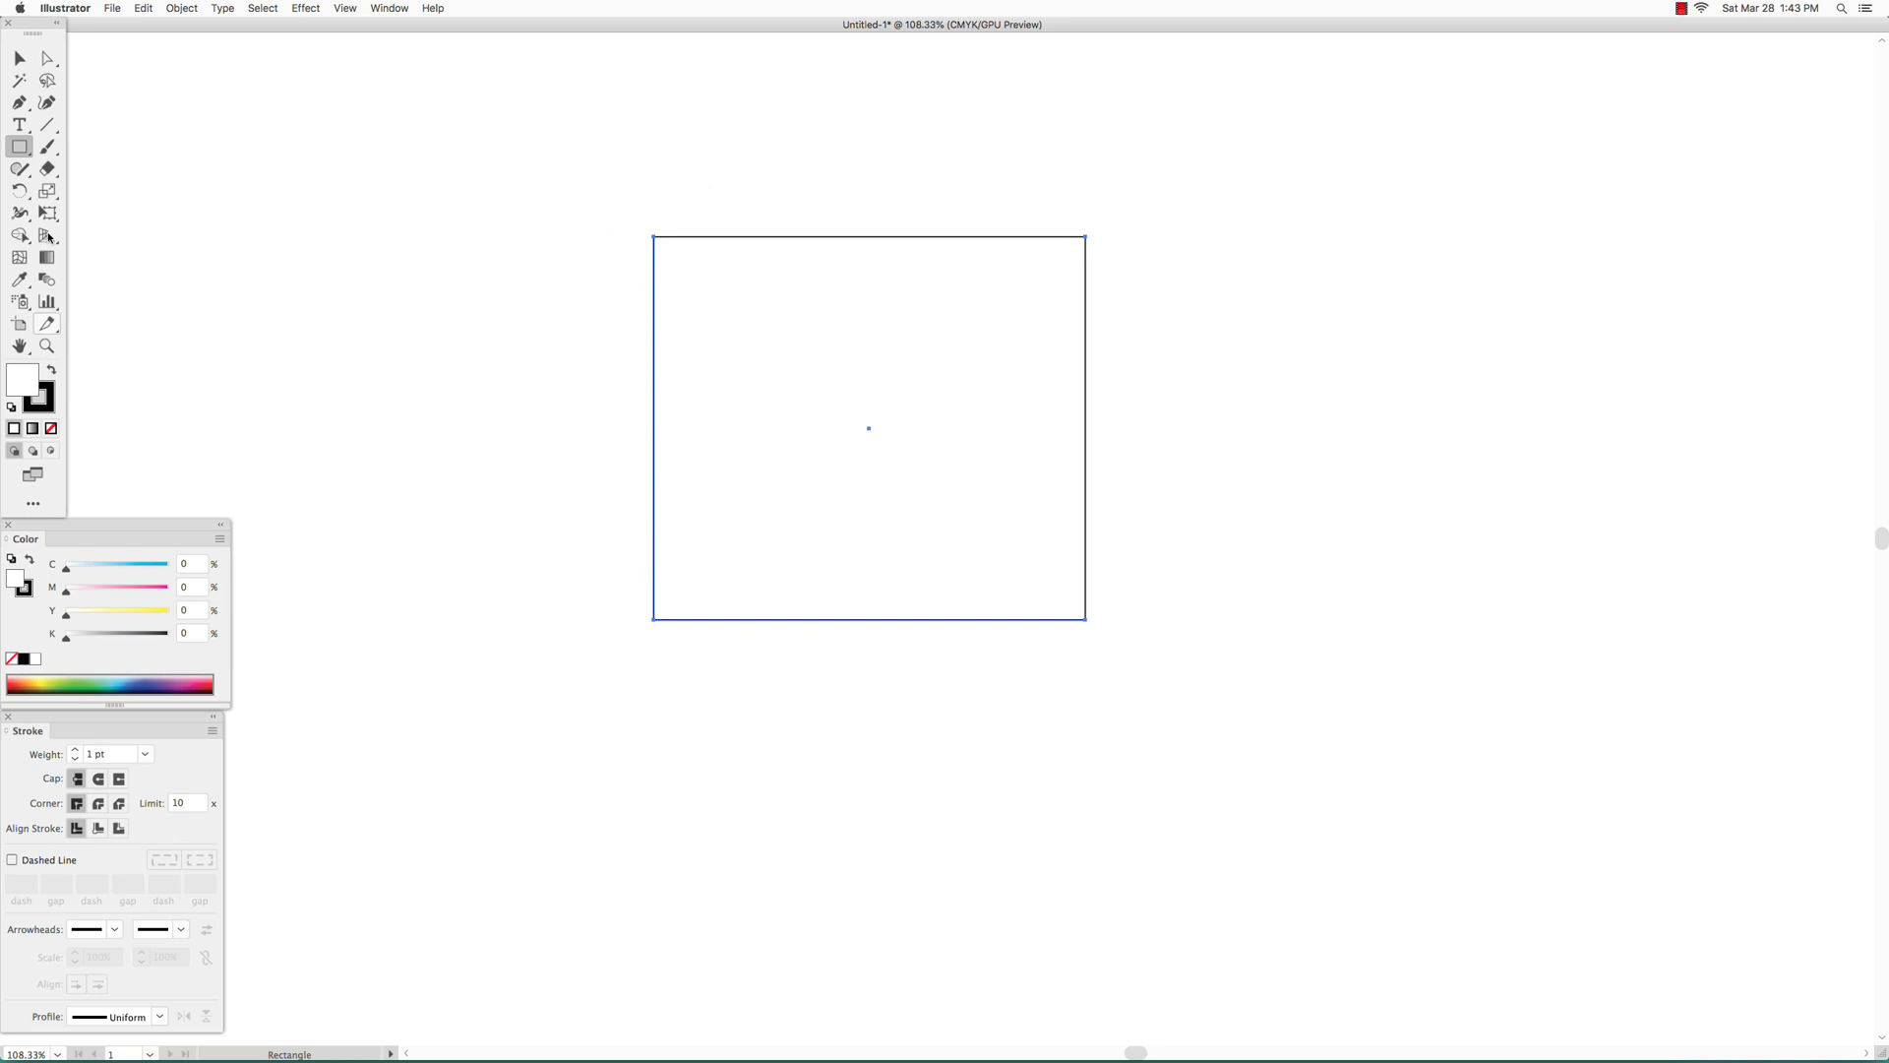
Draw a tall ellipse beside the rectangle, then switch to Direct Selection
drag(19, 146, 71, 191)
drag(1189, 286, 1532, 775)
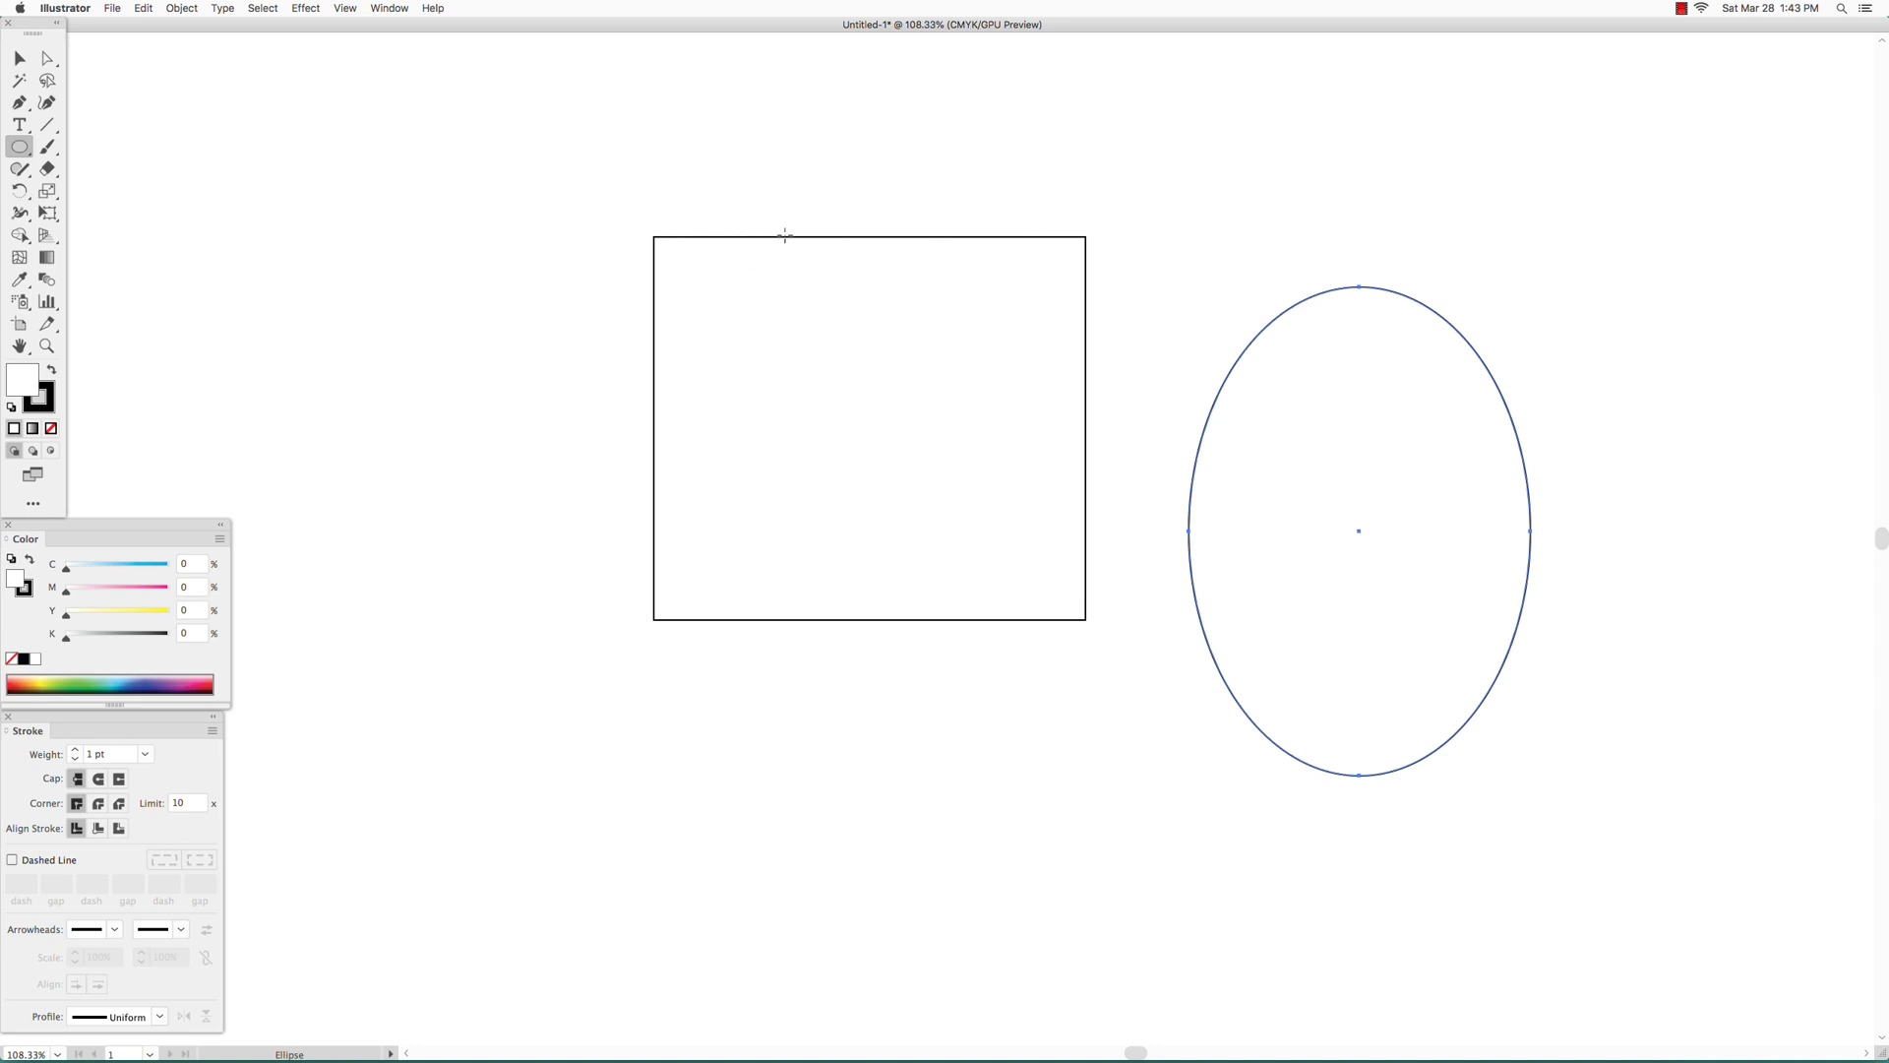
key(a)
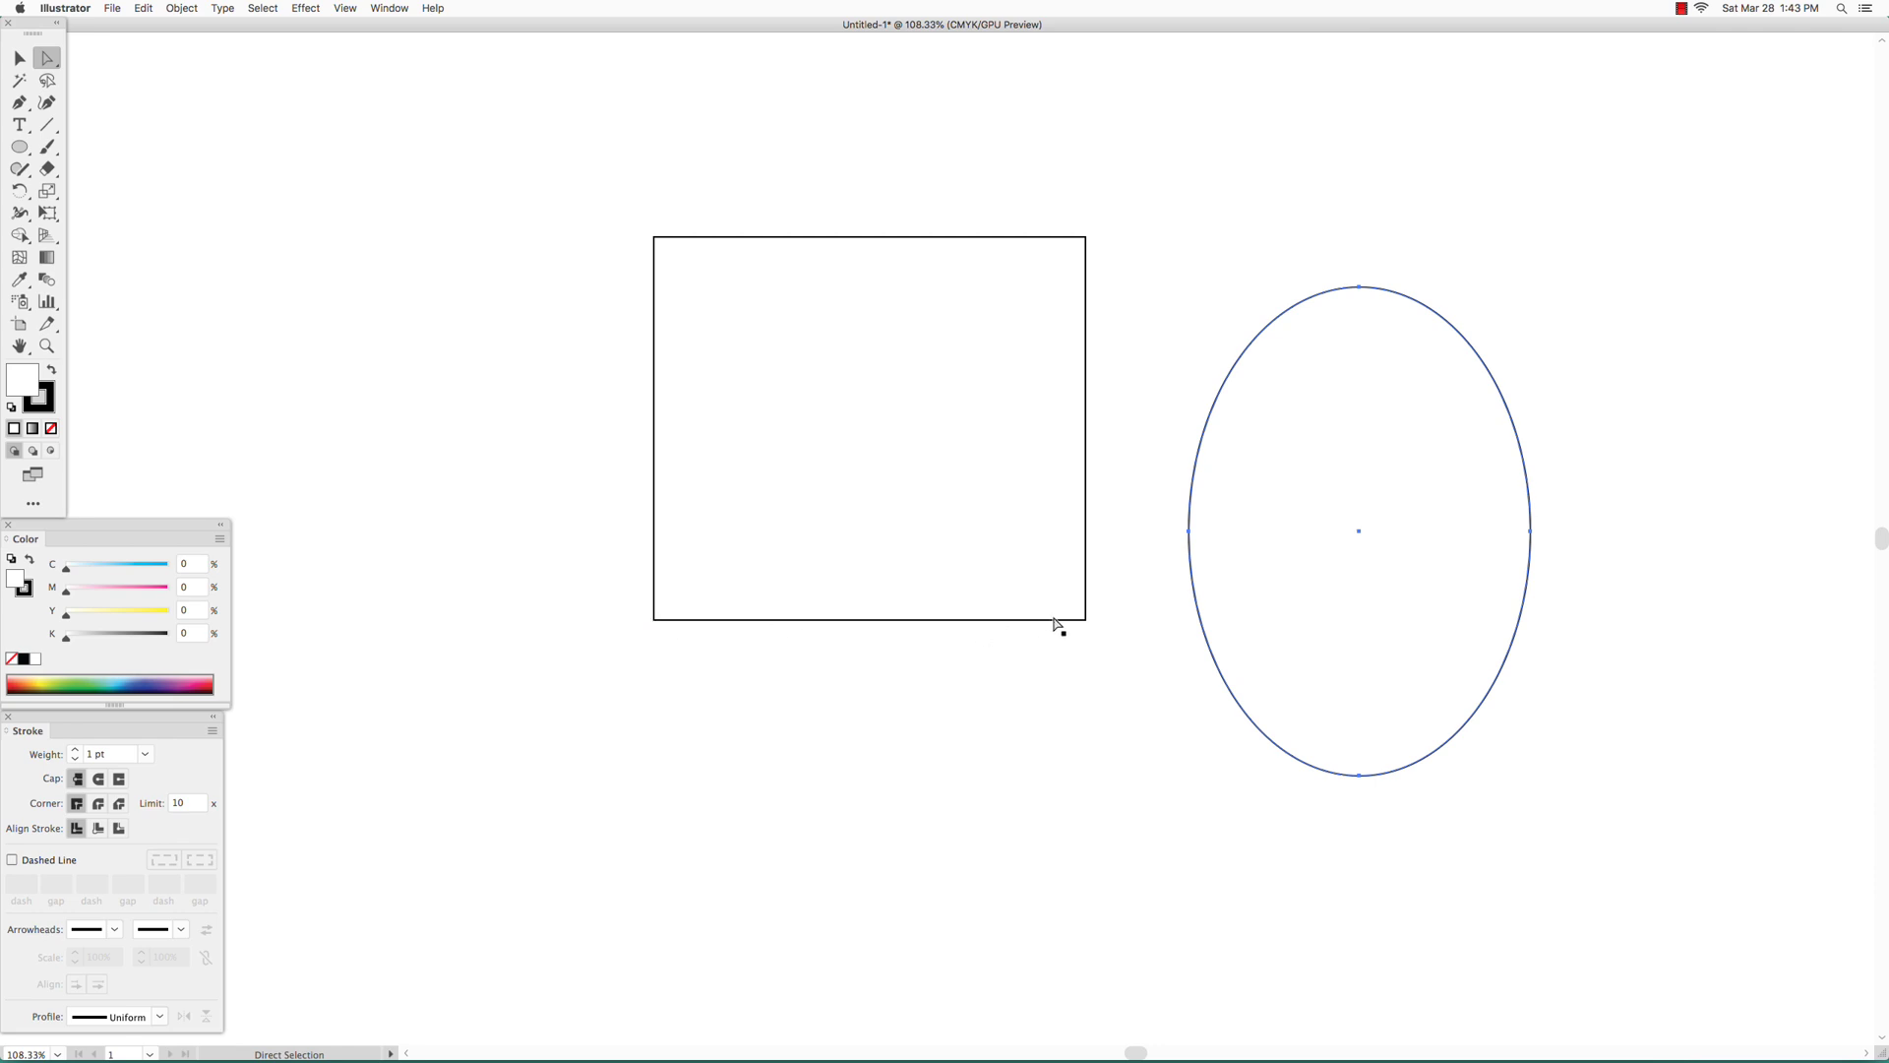
Select the ellipse and rotate its top anchor's direction handles to reshape the top curve
click(912, 621)
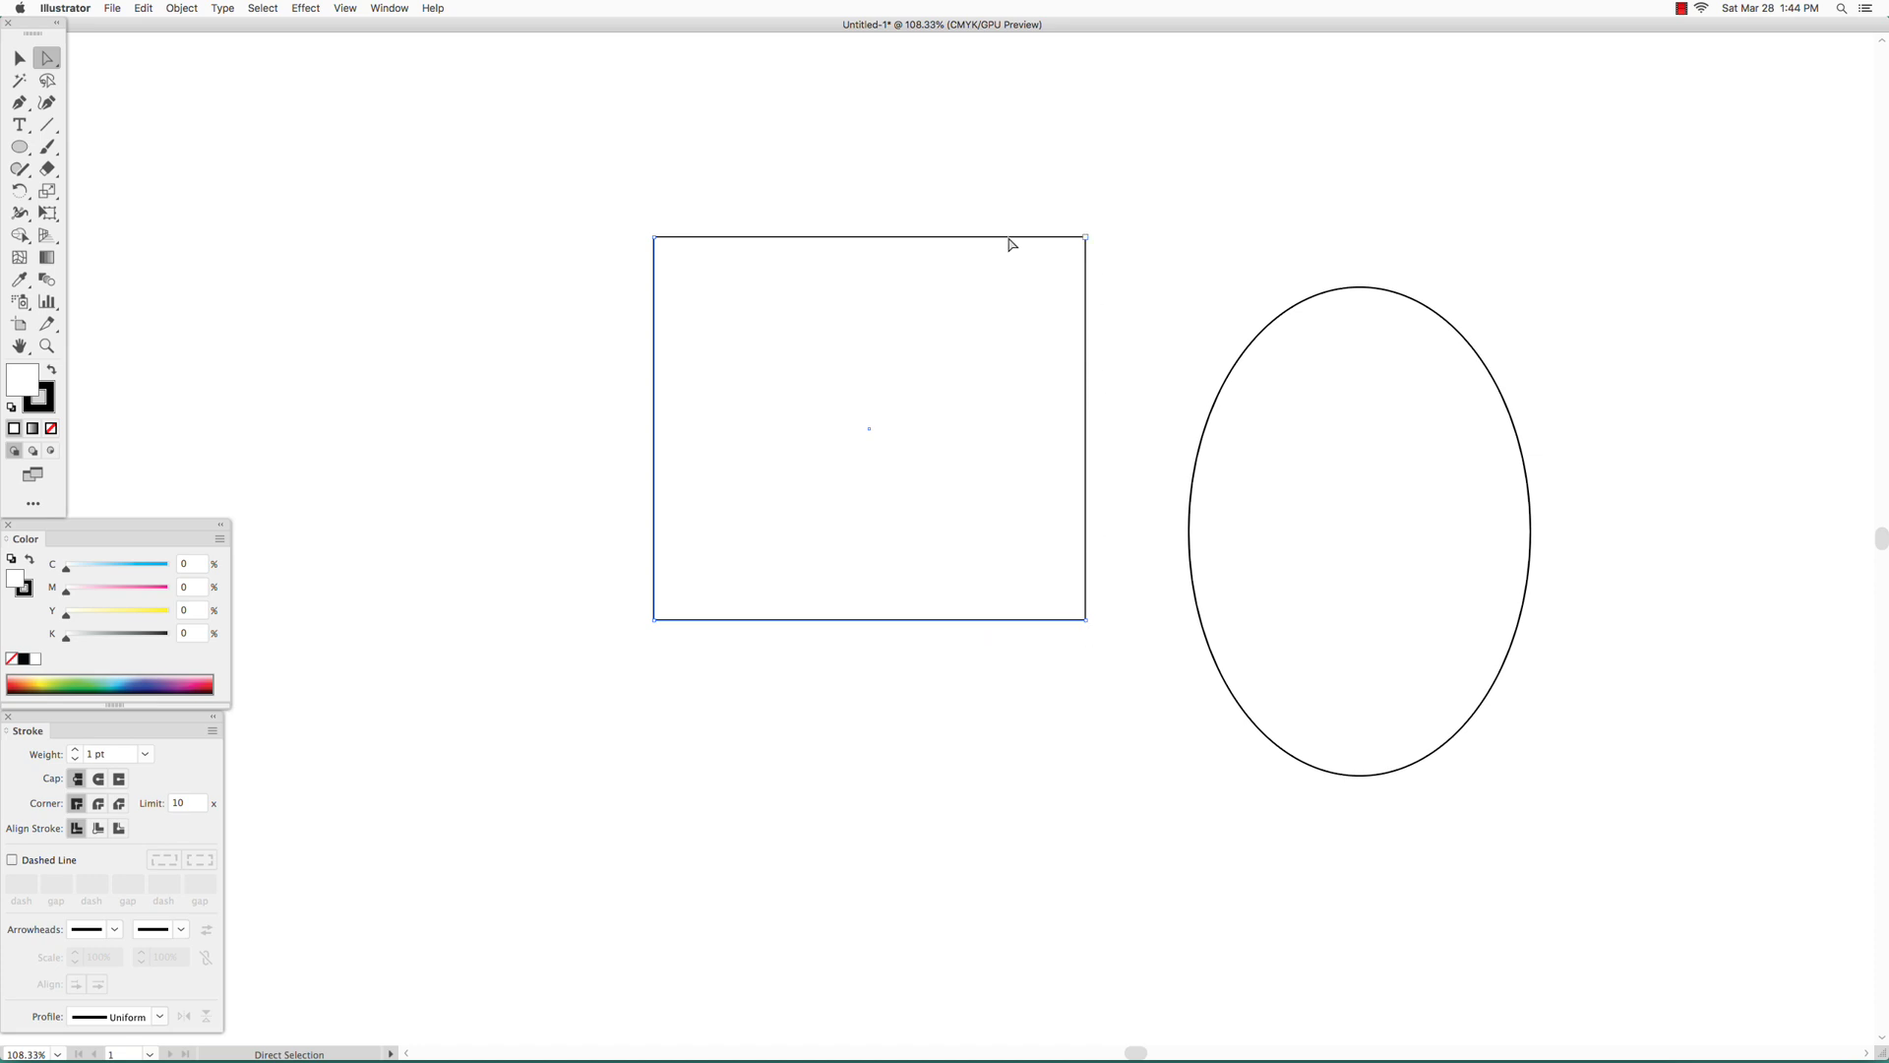
click(1282, 320)
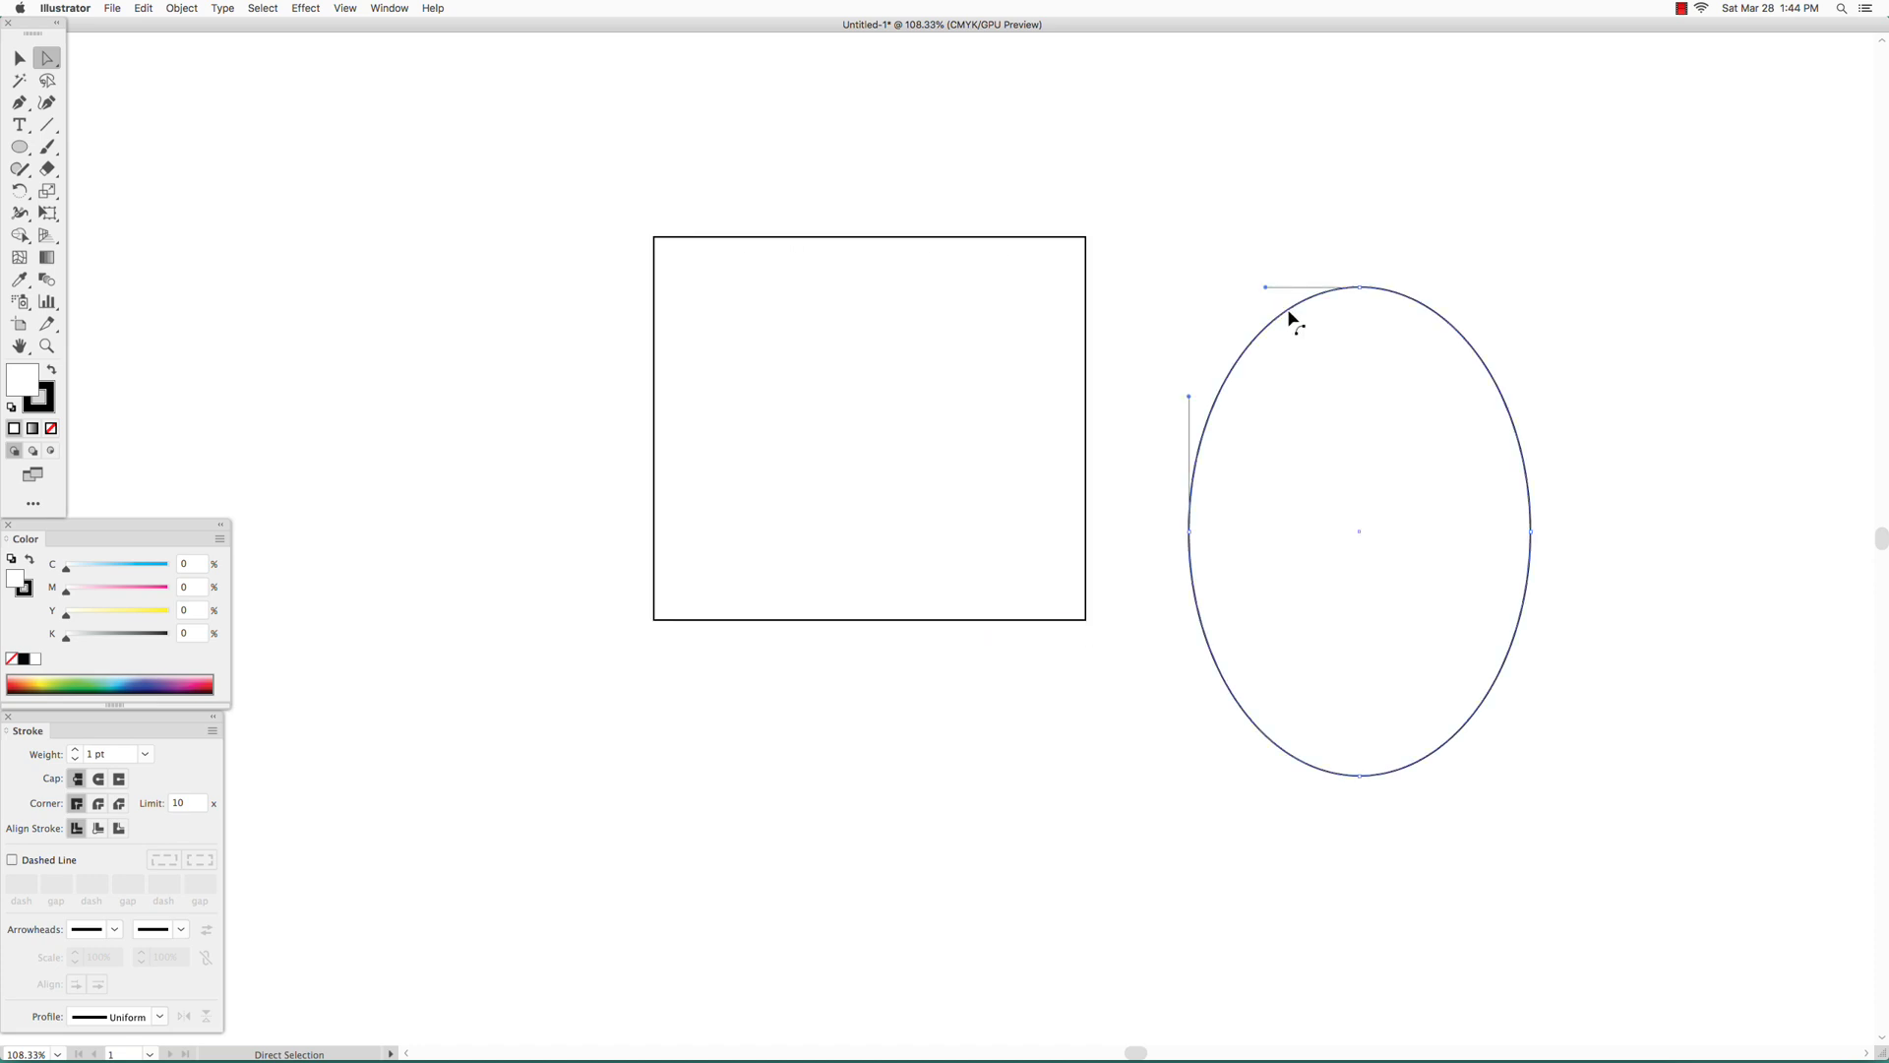
click(1326, 325)
click(1164, 394)
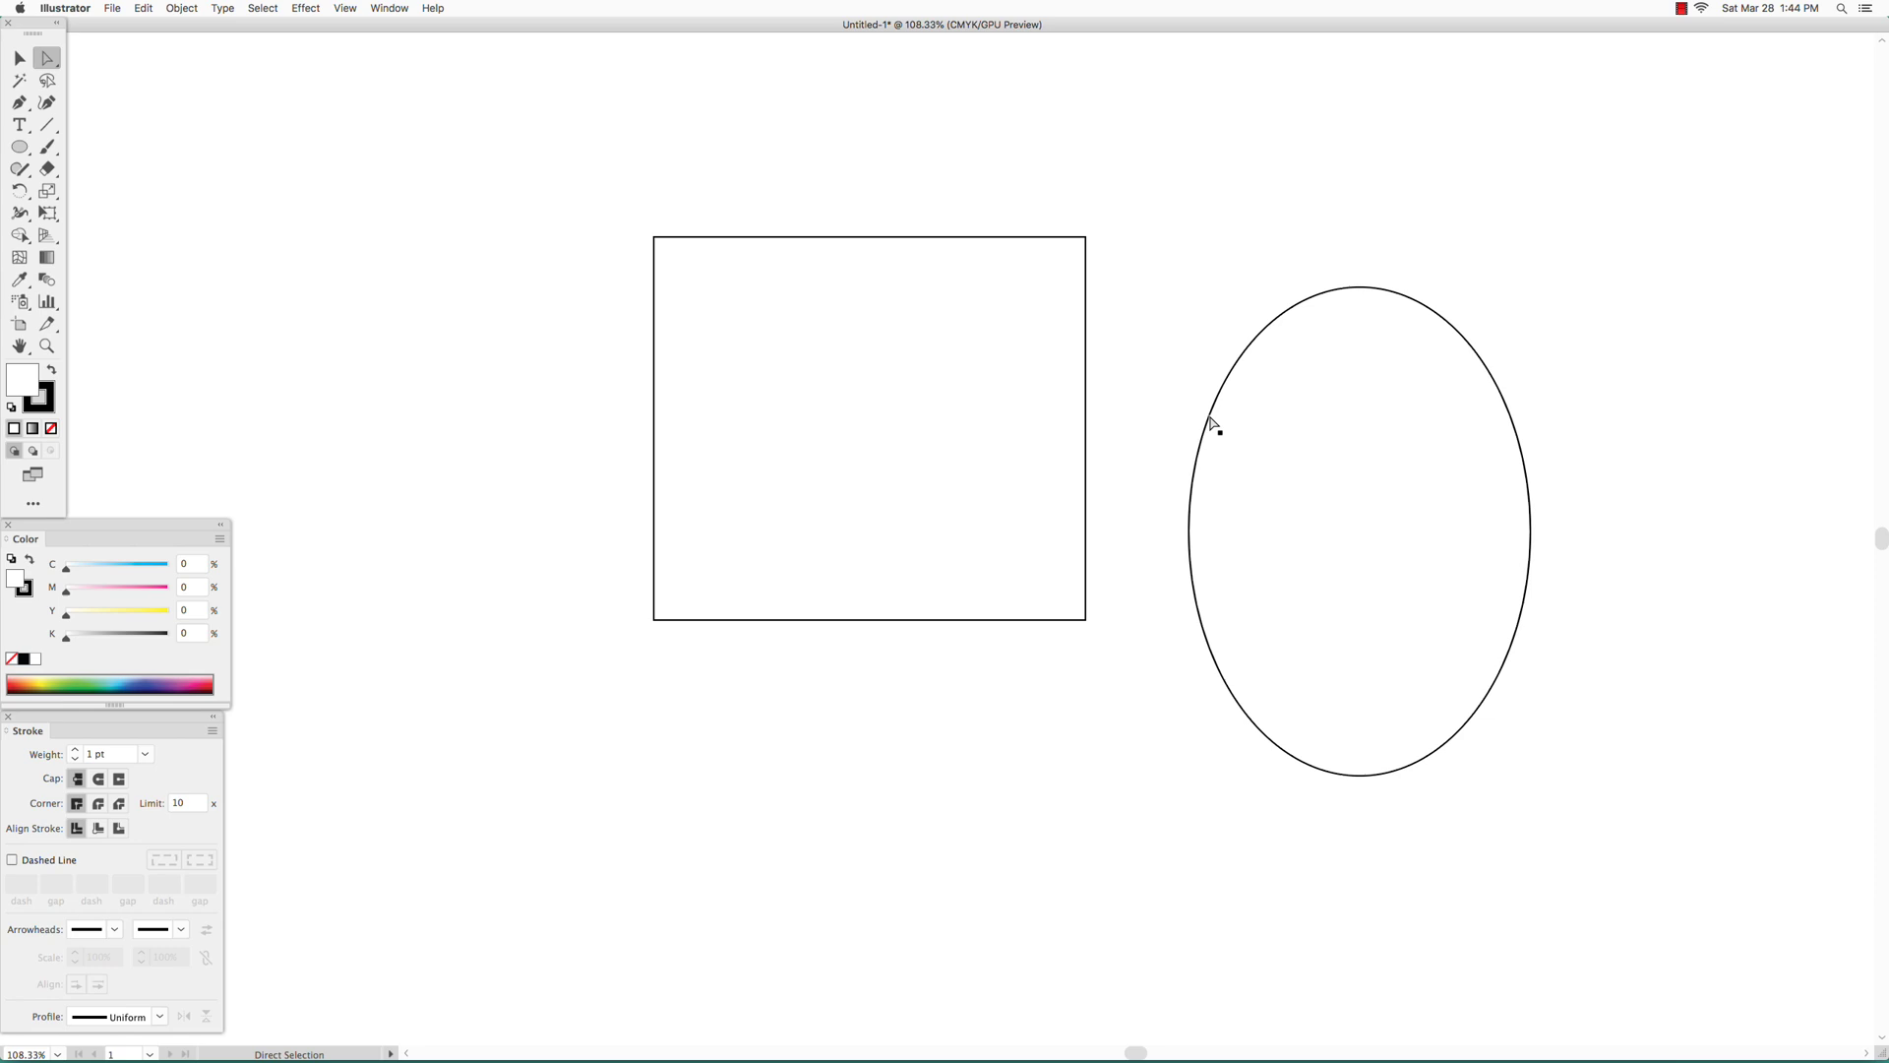
click(1209, 419)
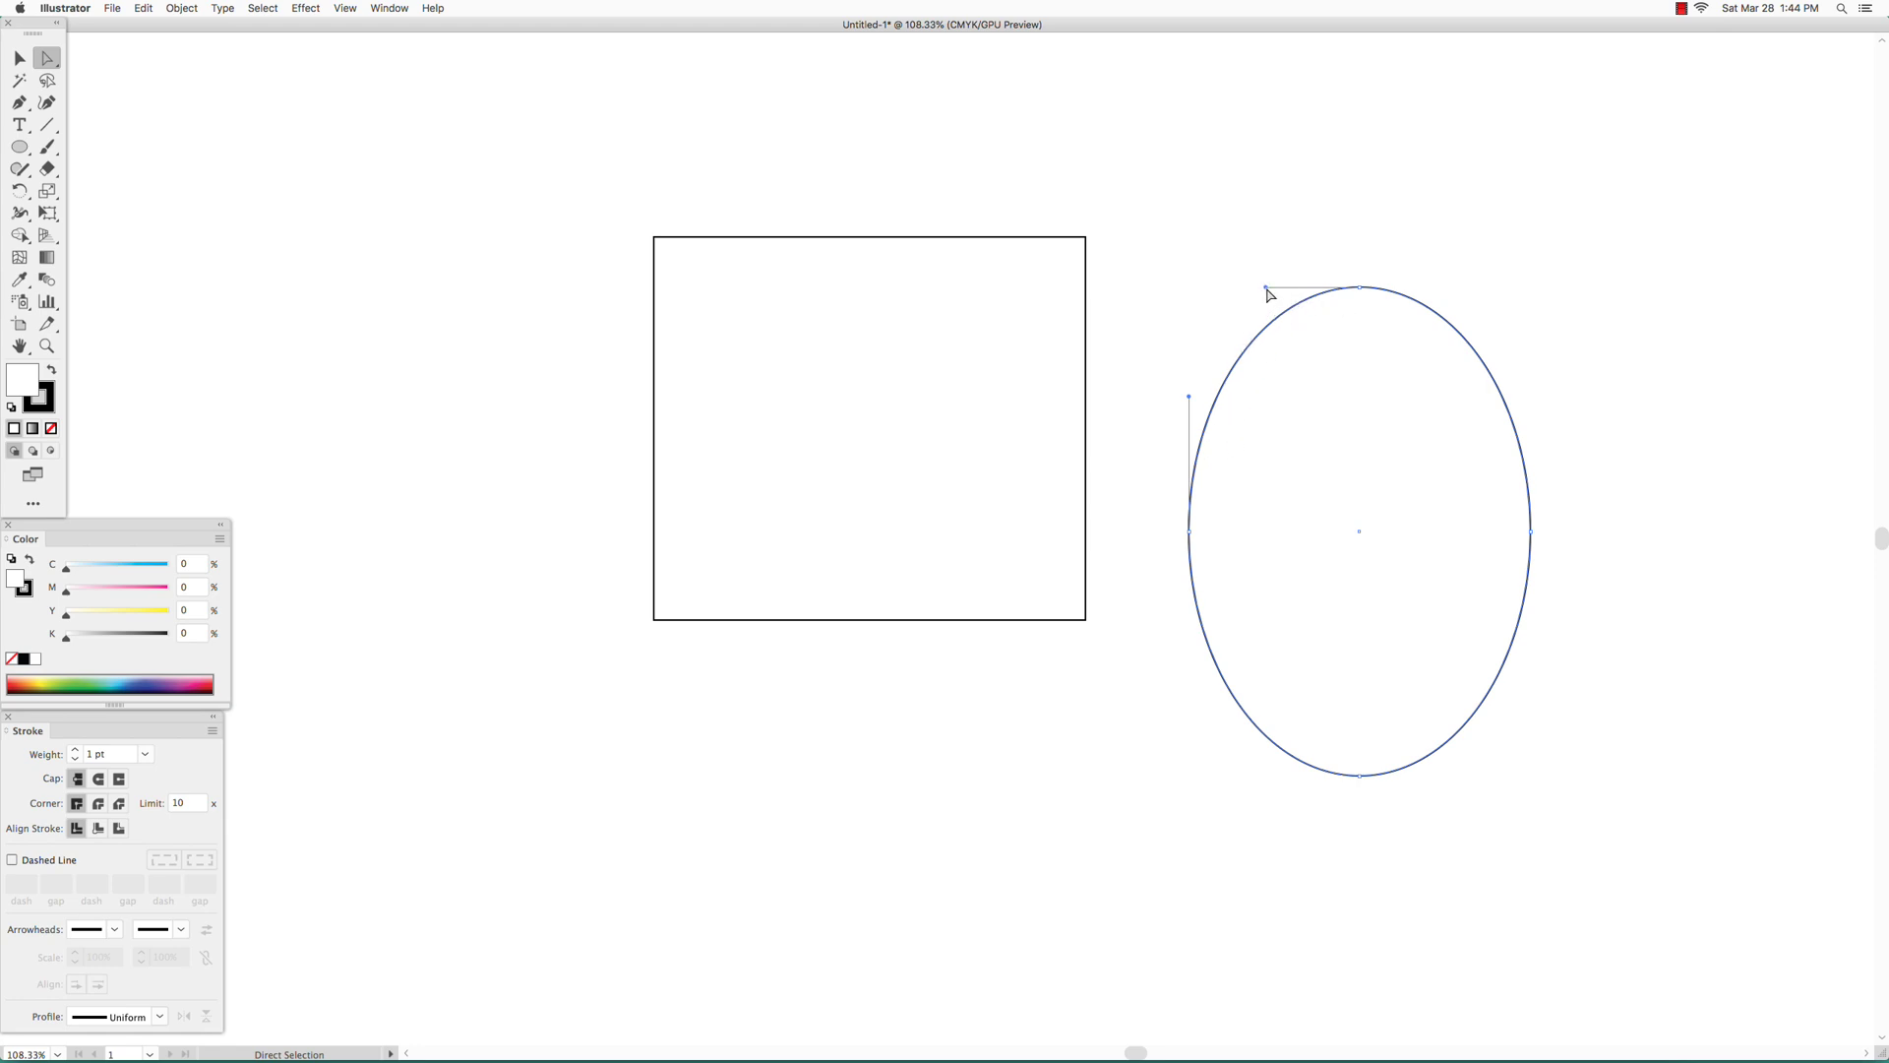
mouse_move(1266, 289)
mouse_down()
mouse_move(1261, 312)
mouse_move(1257, 261)
mouse_move(1265, 339)
mouse_move(1264, 239)
mouse_move(1261, 321)
mouse_move(1246, 244)
mouse_move(1249, 320)
mouse_move(1248, 291)
mouse_move(1289, 291)
mouse_move(1218, 291)
mouse_move(1325, 291)
mouse_move(1218, 295)
mouse_move(1297, 296)
mouse_move(1231, 295)
mouse_move(1265, 211)
mouse_move(1249, 303)
mouse_move(1249, 257)
mouse_move(1253, 283)
mouse_move(1312, 291)
mouse_move(1214, 295)
mouse_move(1270, 295)
mouse_move(1257, 287)
mouse_up()
Select all and delete the rectangle and ellipse, emptying the artboard
key(v)
key(super+a)
key(Delete)
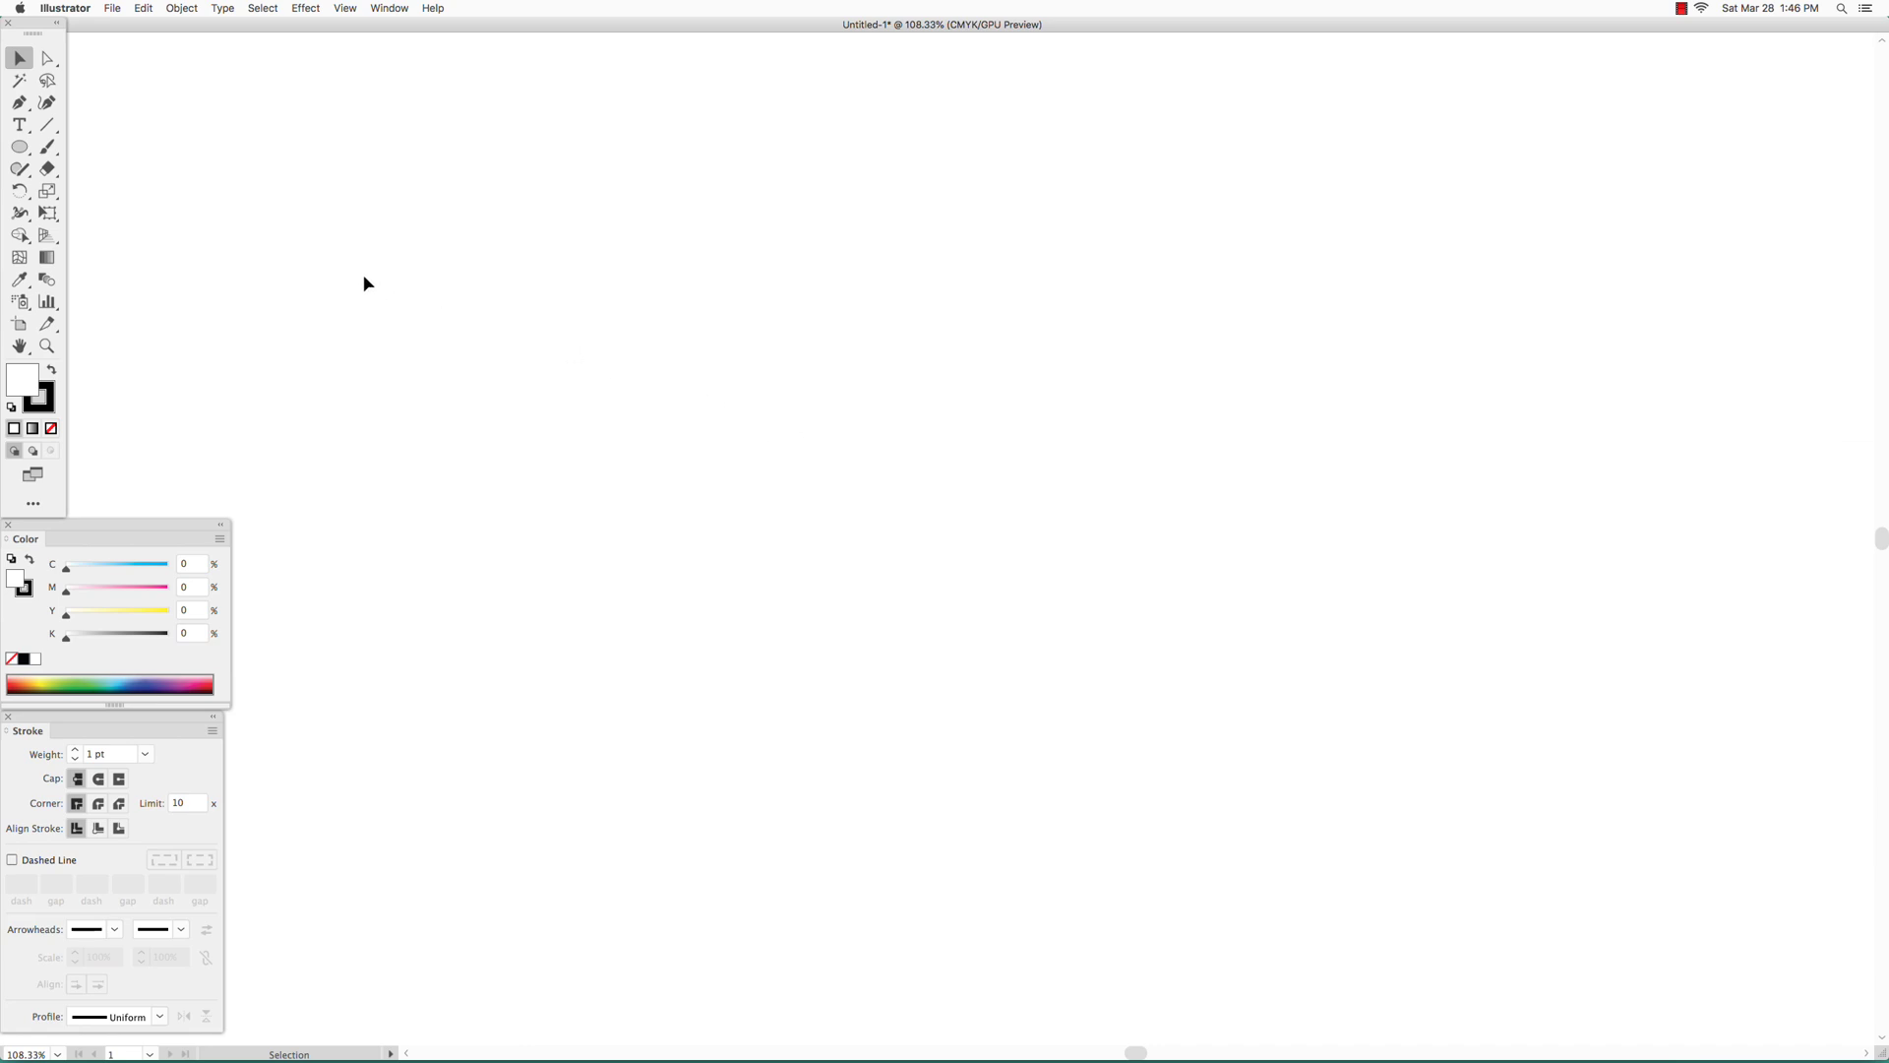
In Selection & Anchor Display preferences, leave Rubber Band off for both Pen and Curvature tools
click(65, 7)
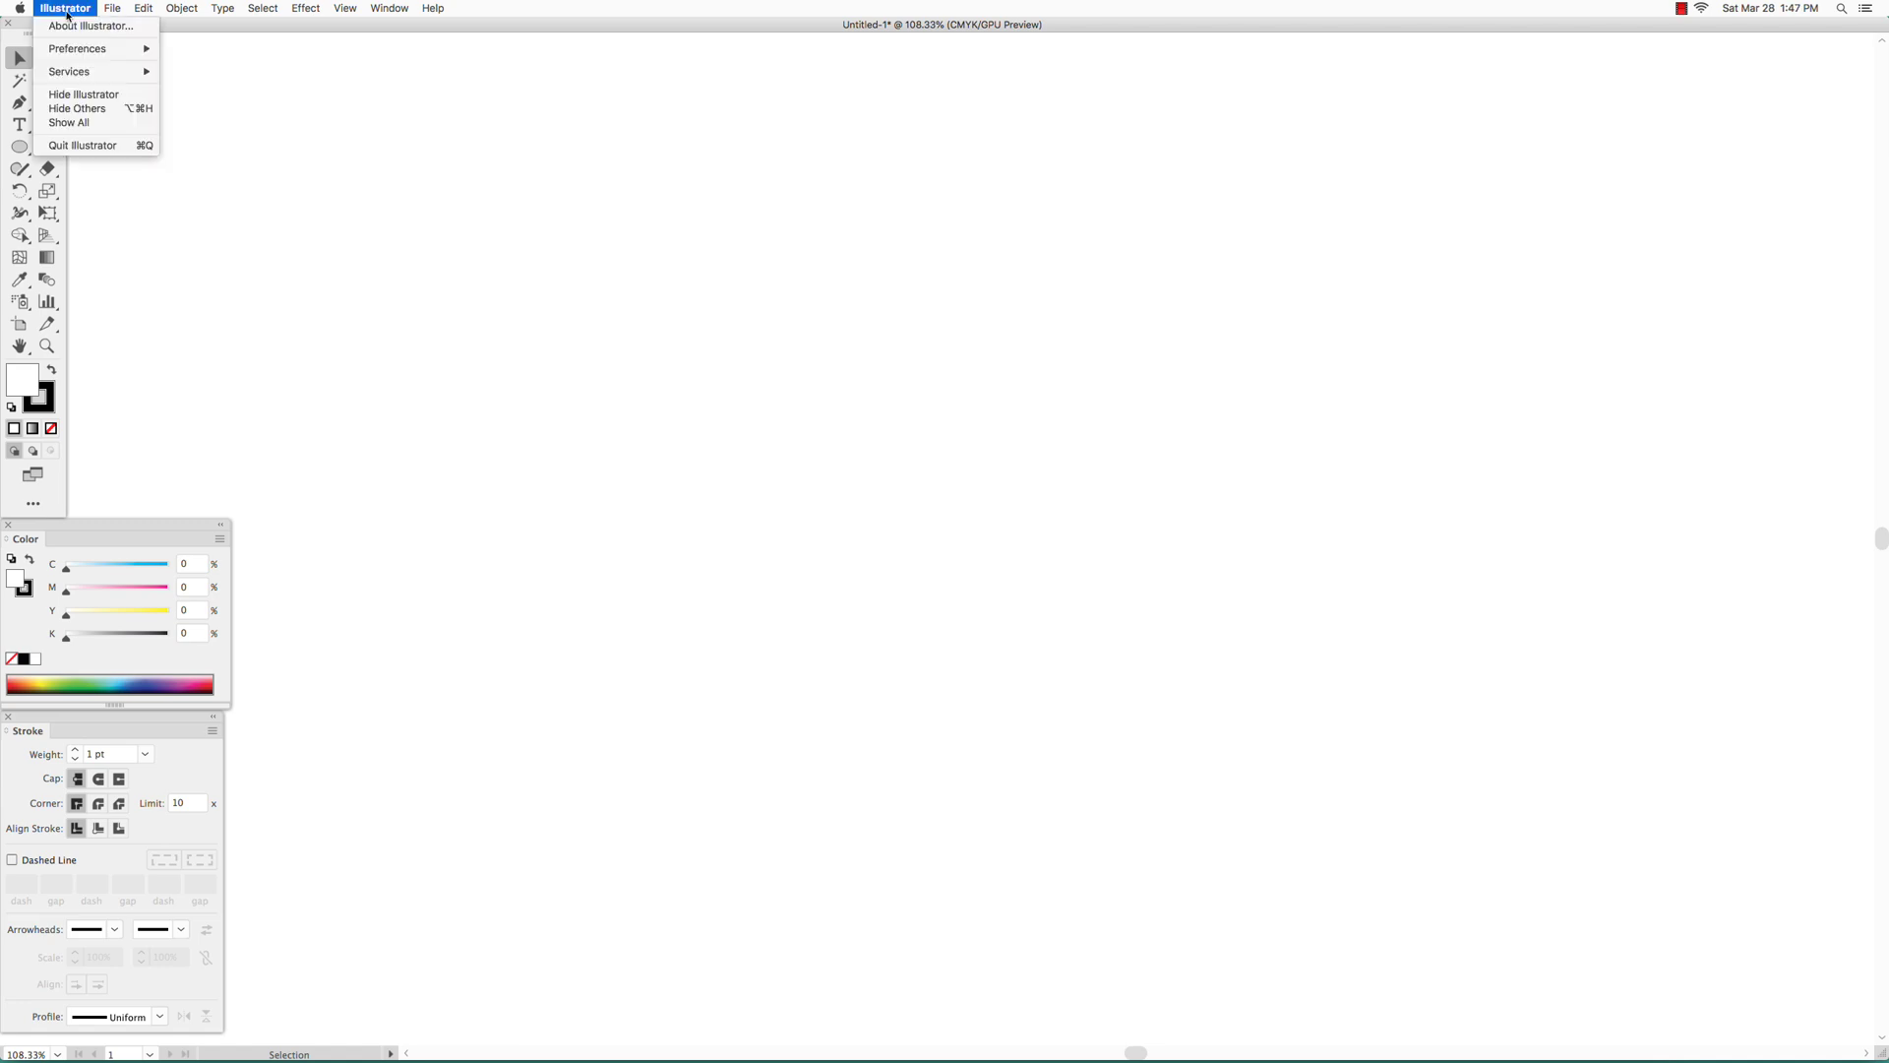
mouse_move(75, 51)
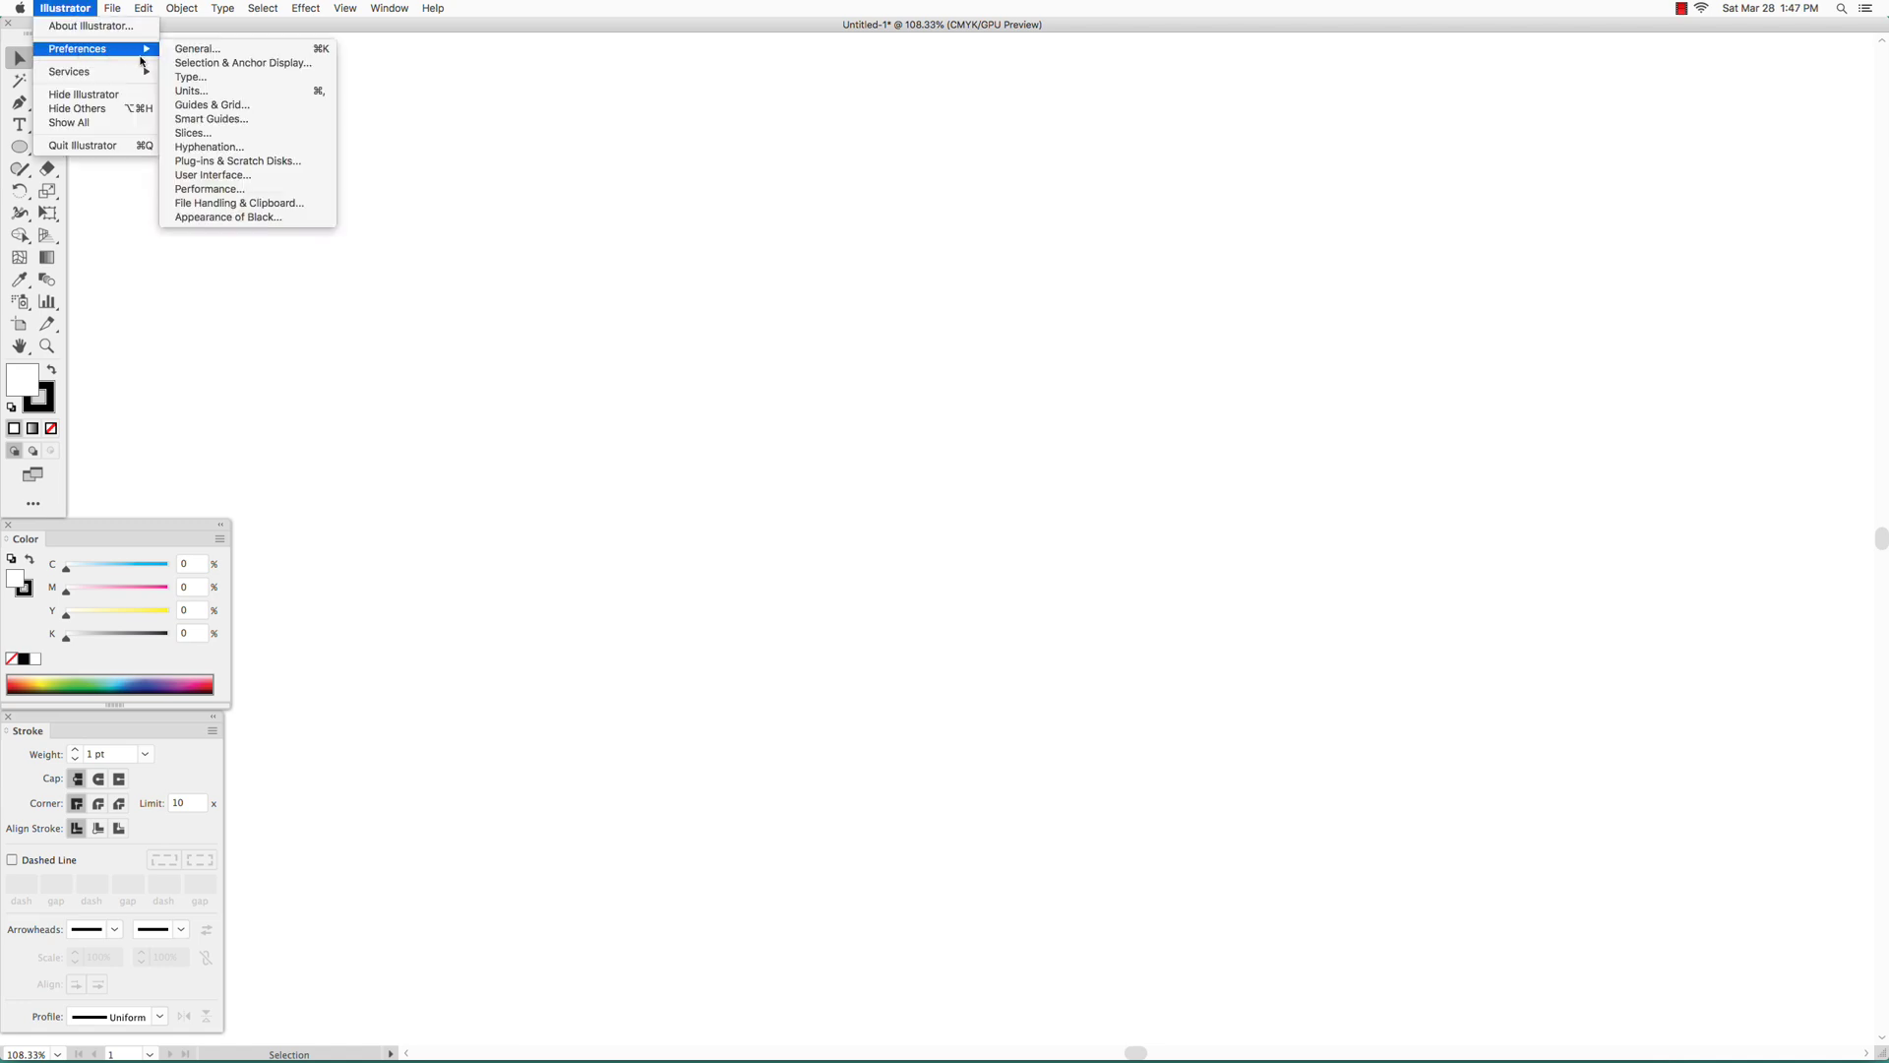
click(200, 64)
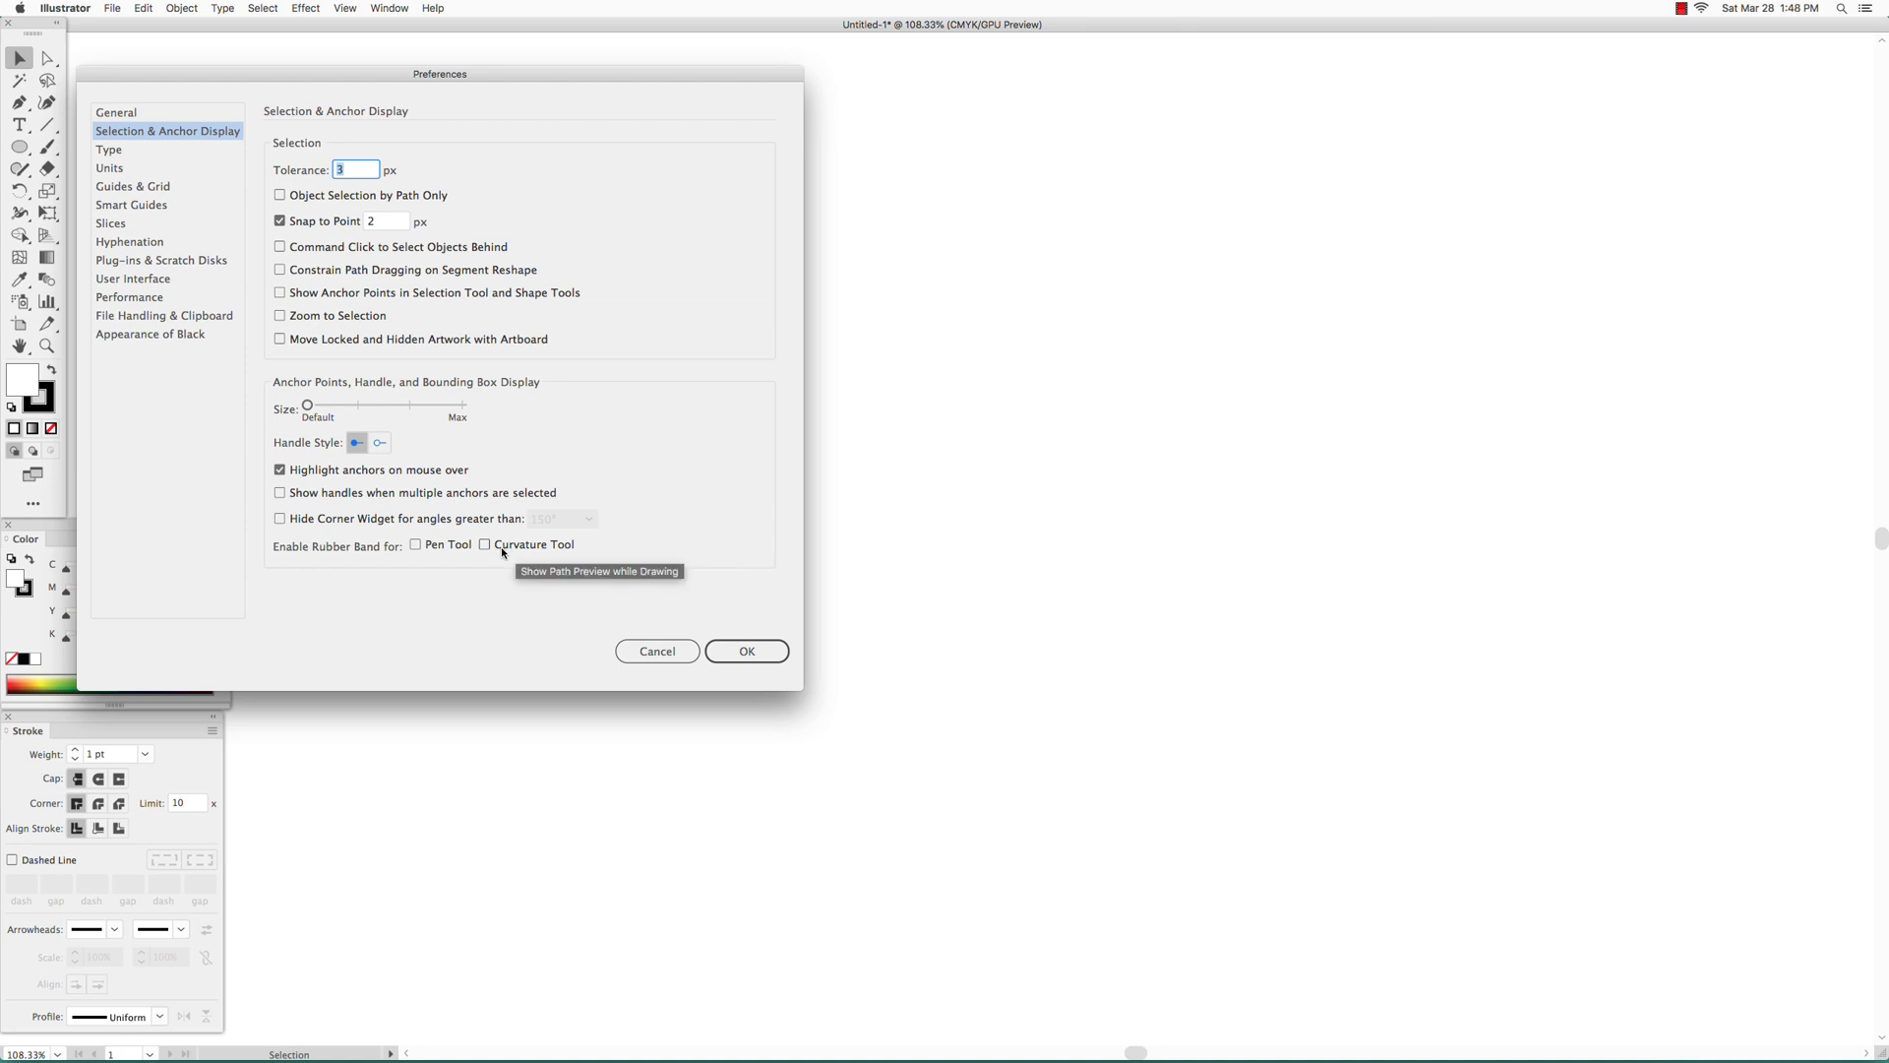
click(416, 546)
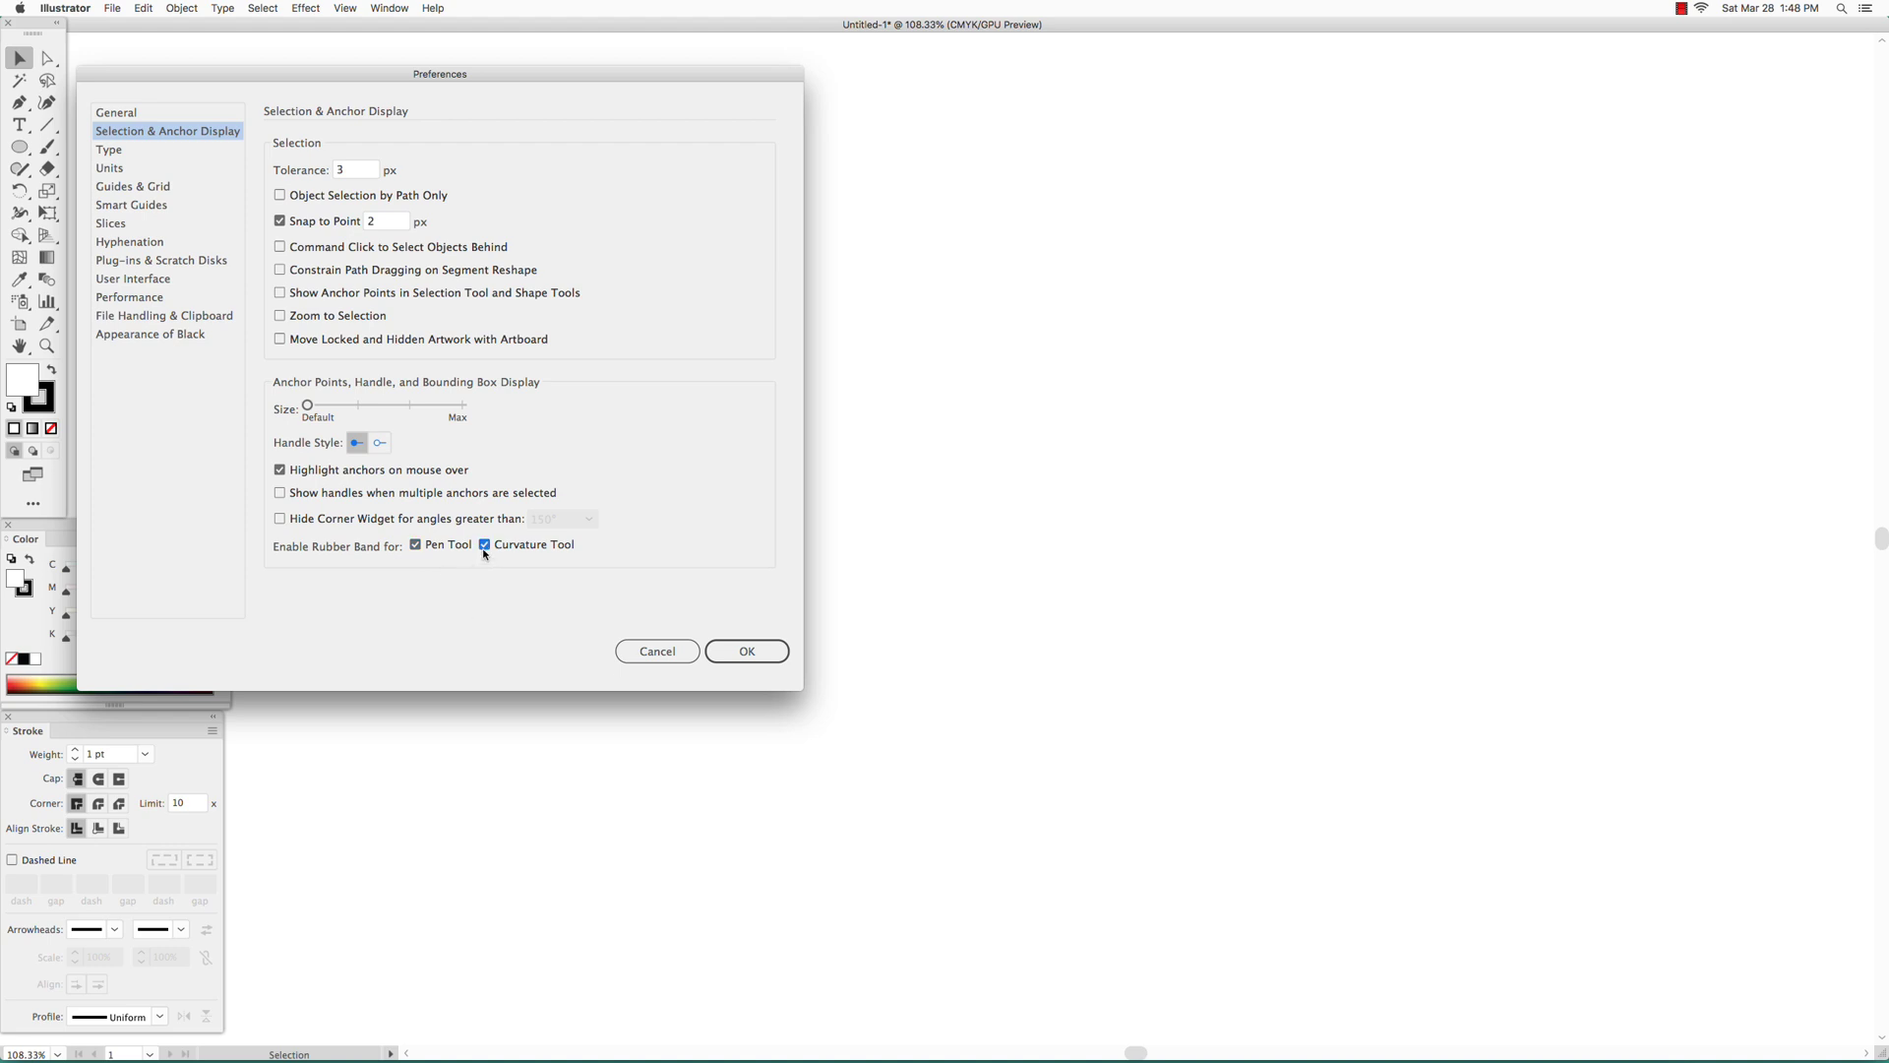
click(485, 546)
click(416, 547)
click(753, 656)
key(p)
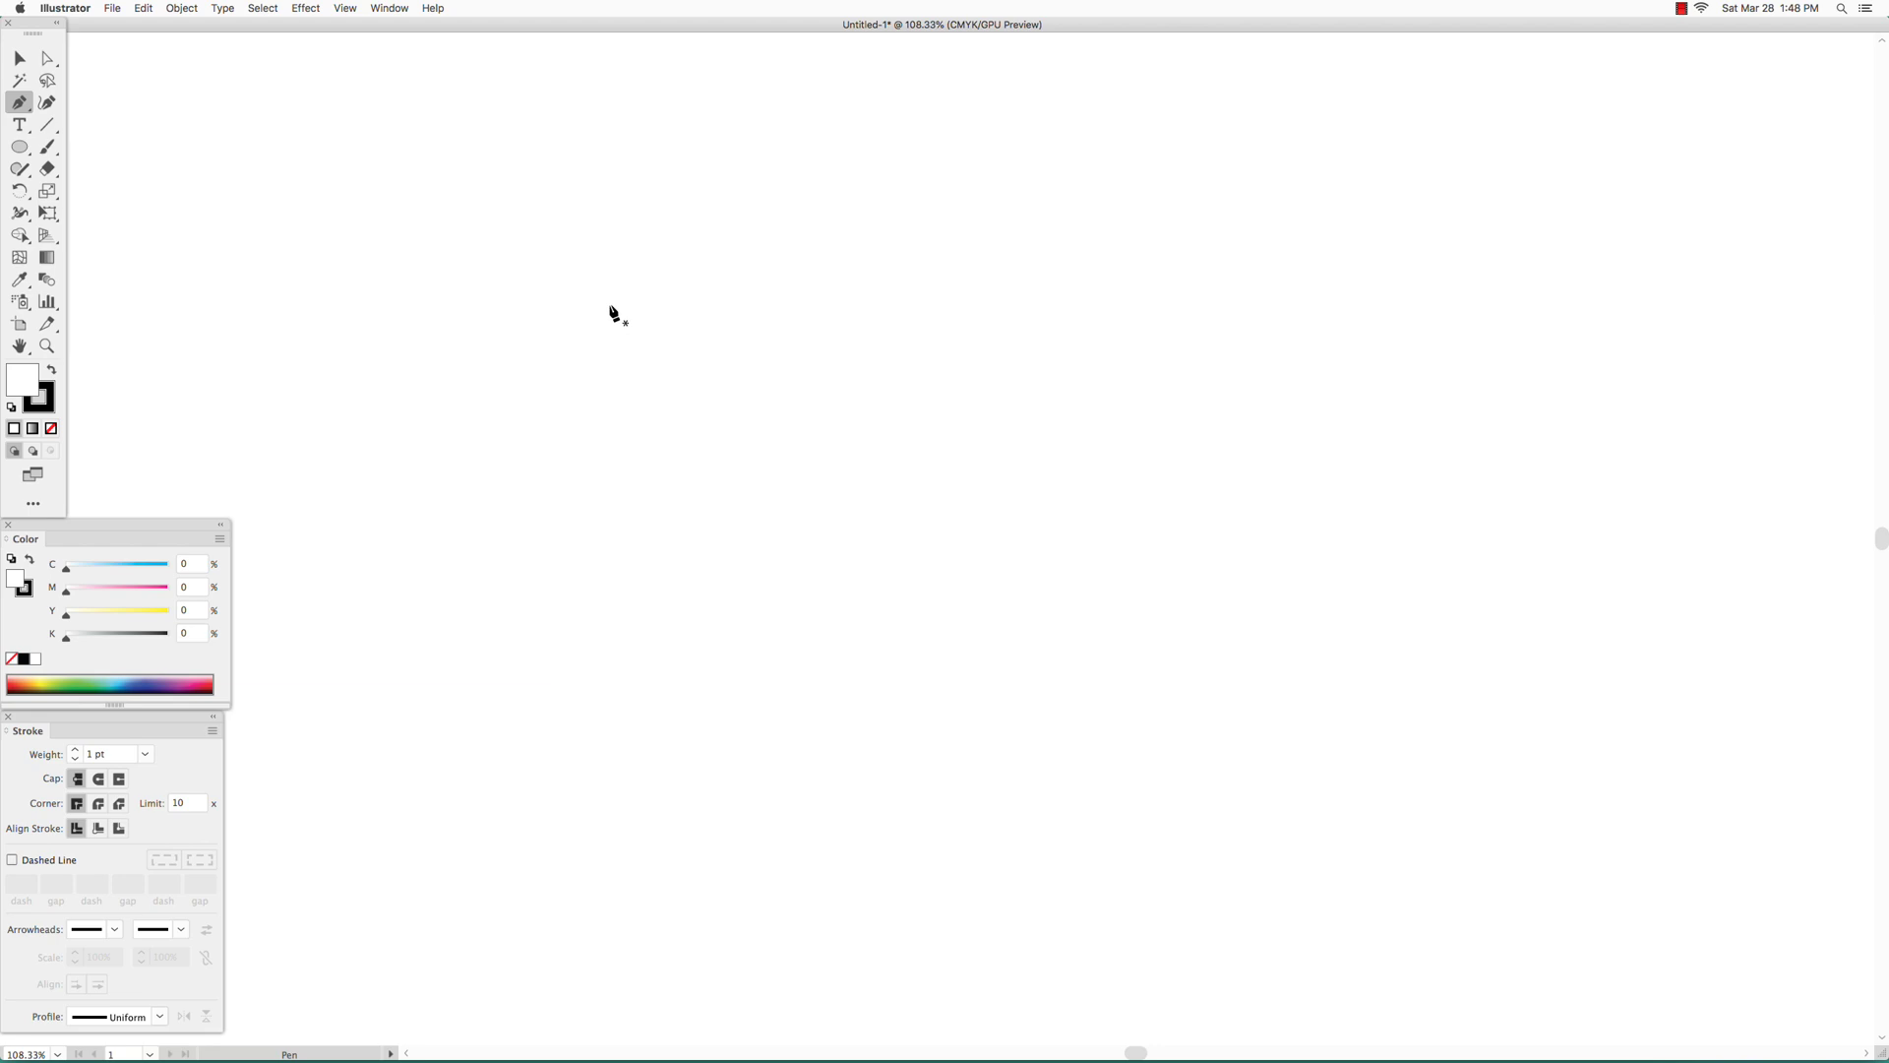
Place straight-edged Pen corners around the artboard and close the irregular polygon at its first anchor
click(610, 307)
click(931, 272)
click(1071, 477)
click(970, 611)
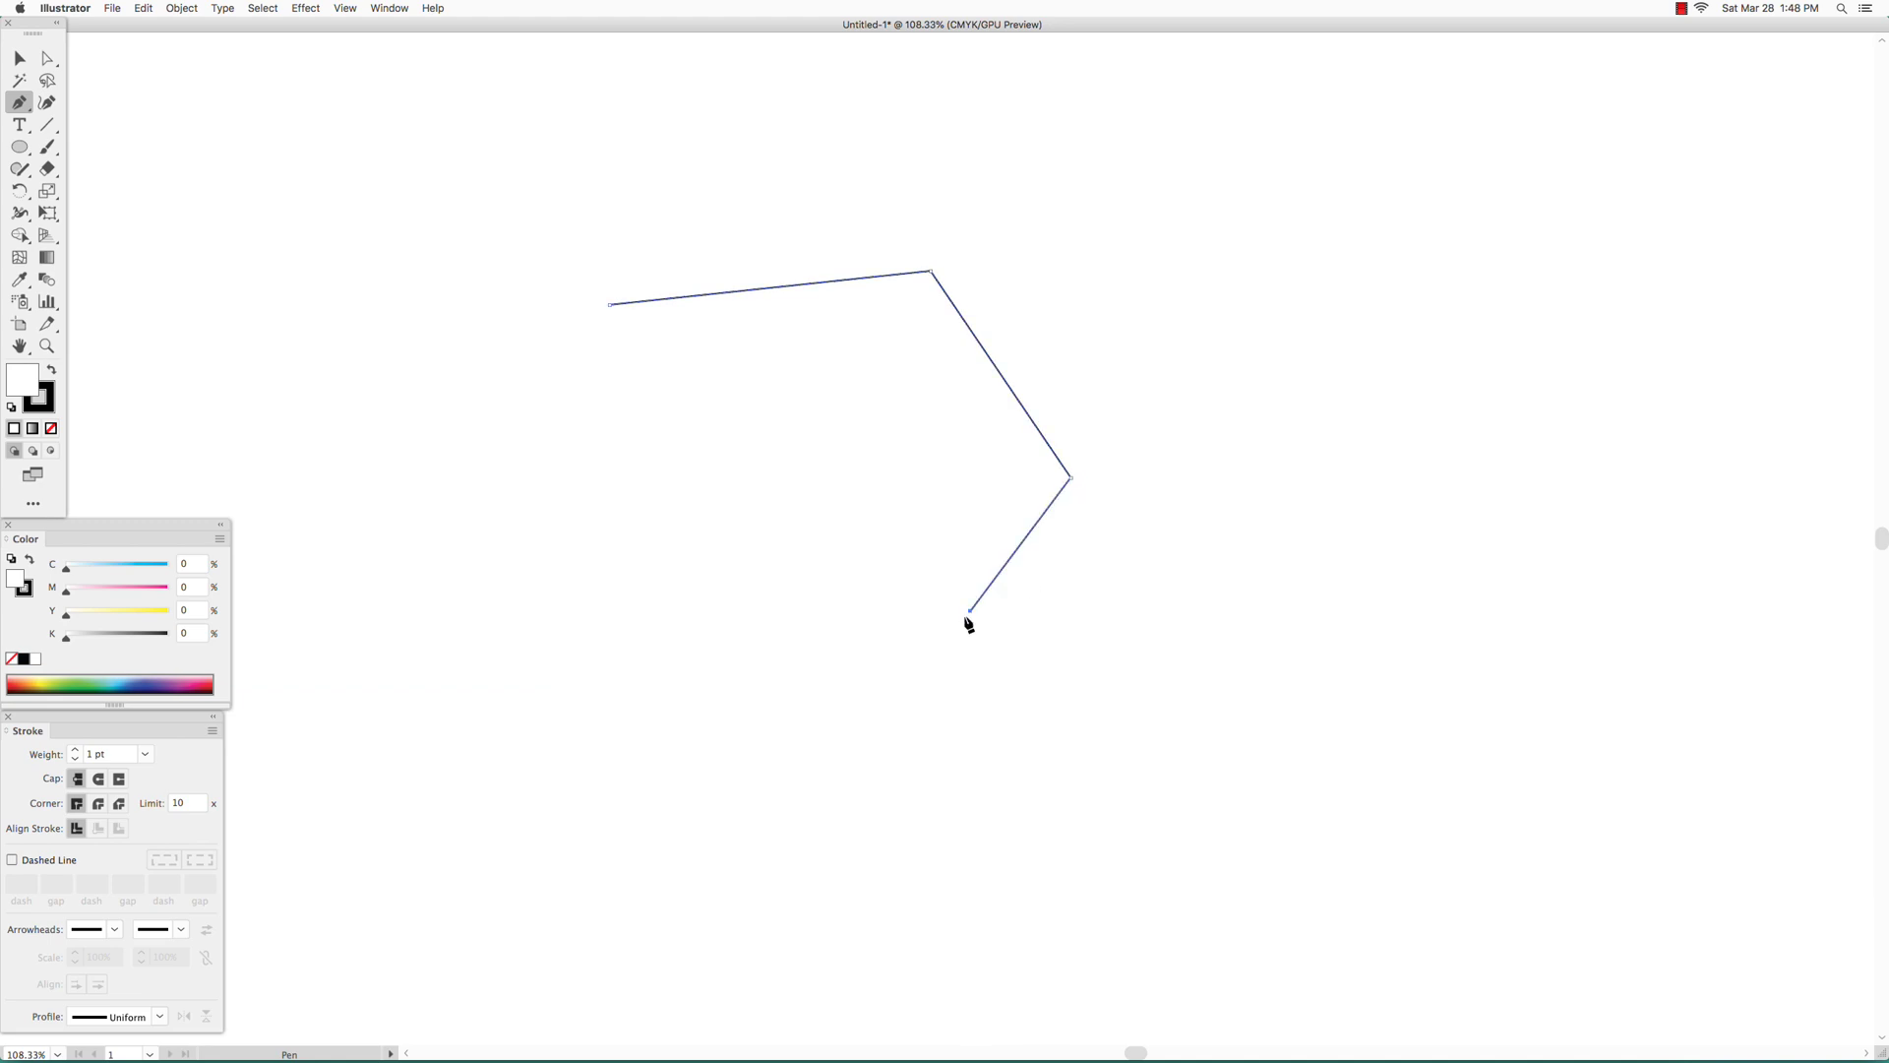
click(718, 657)
click(505, 580)
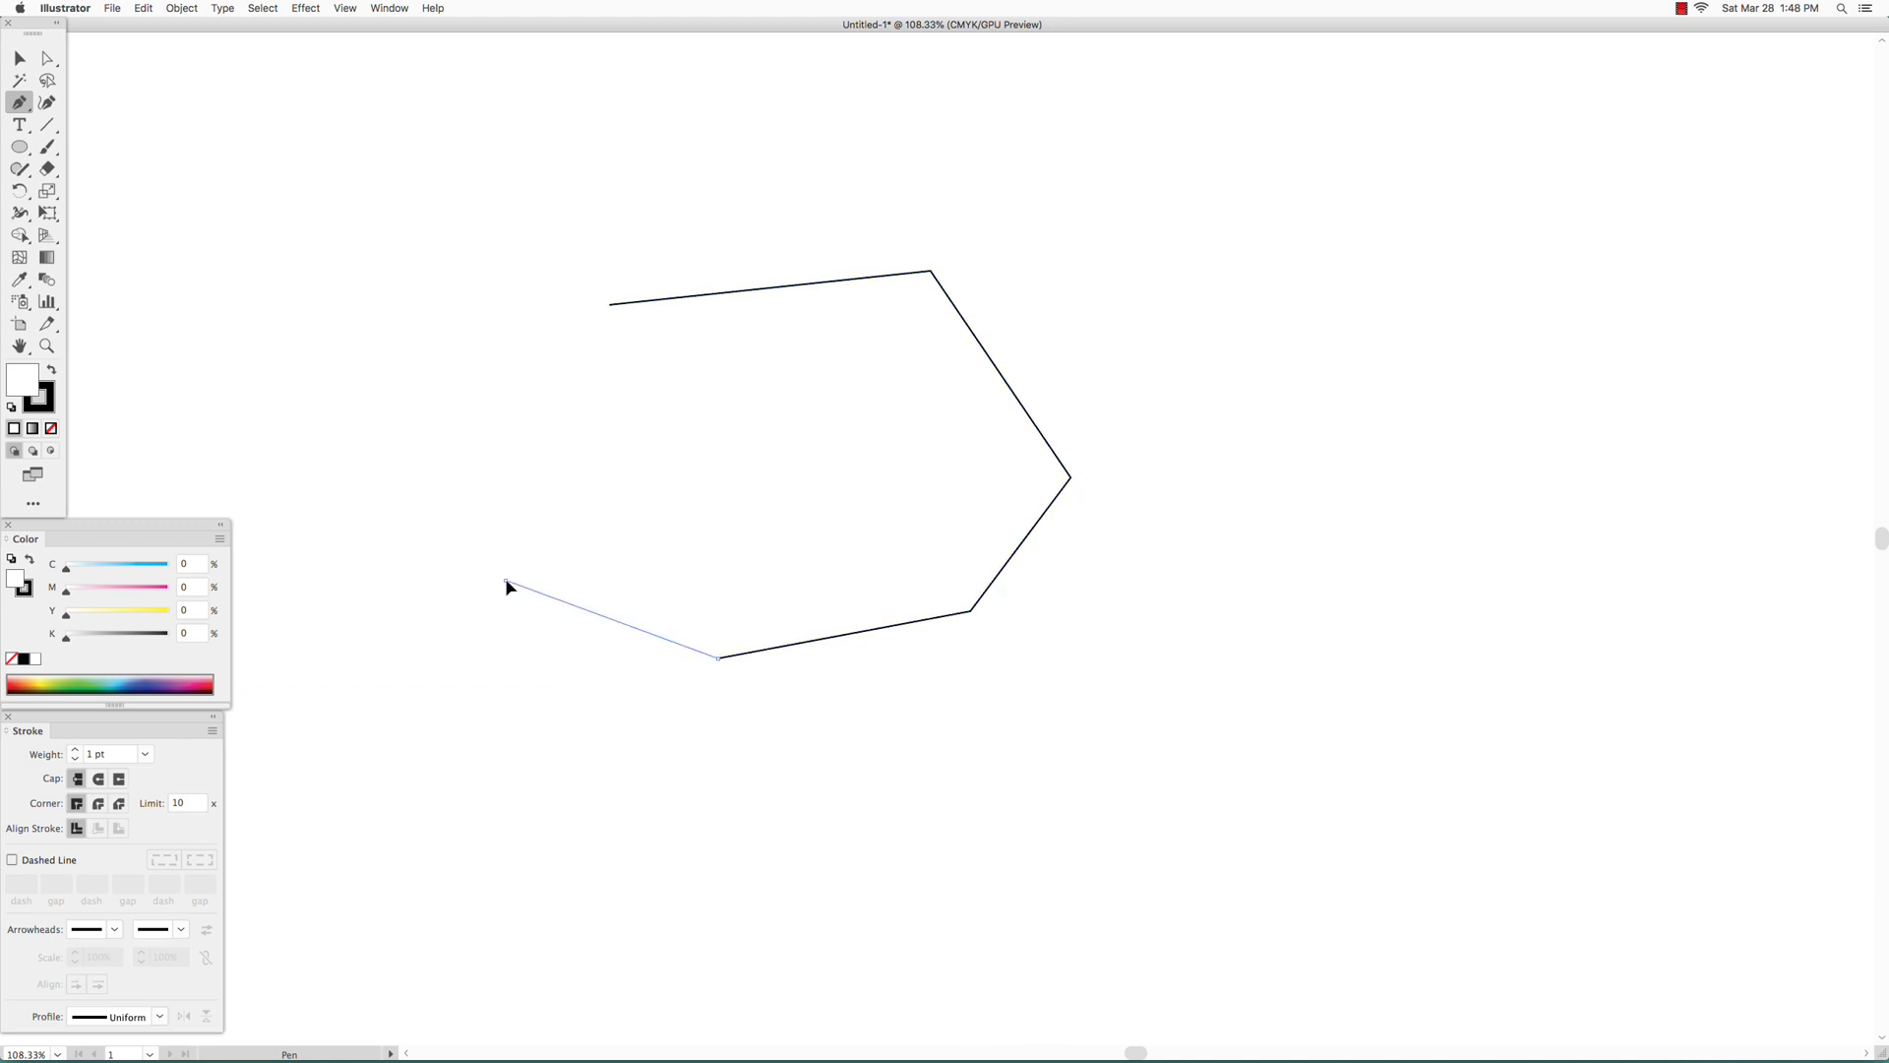
click(453, 342)
click(495, 217)
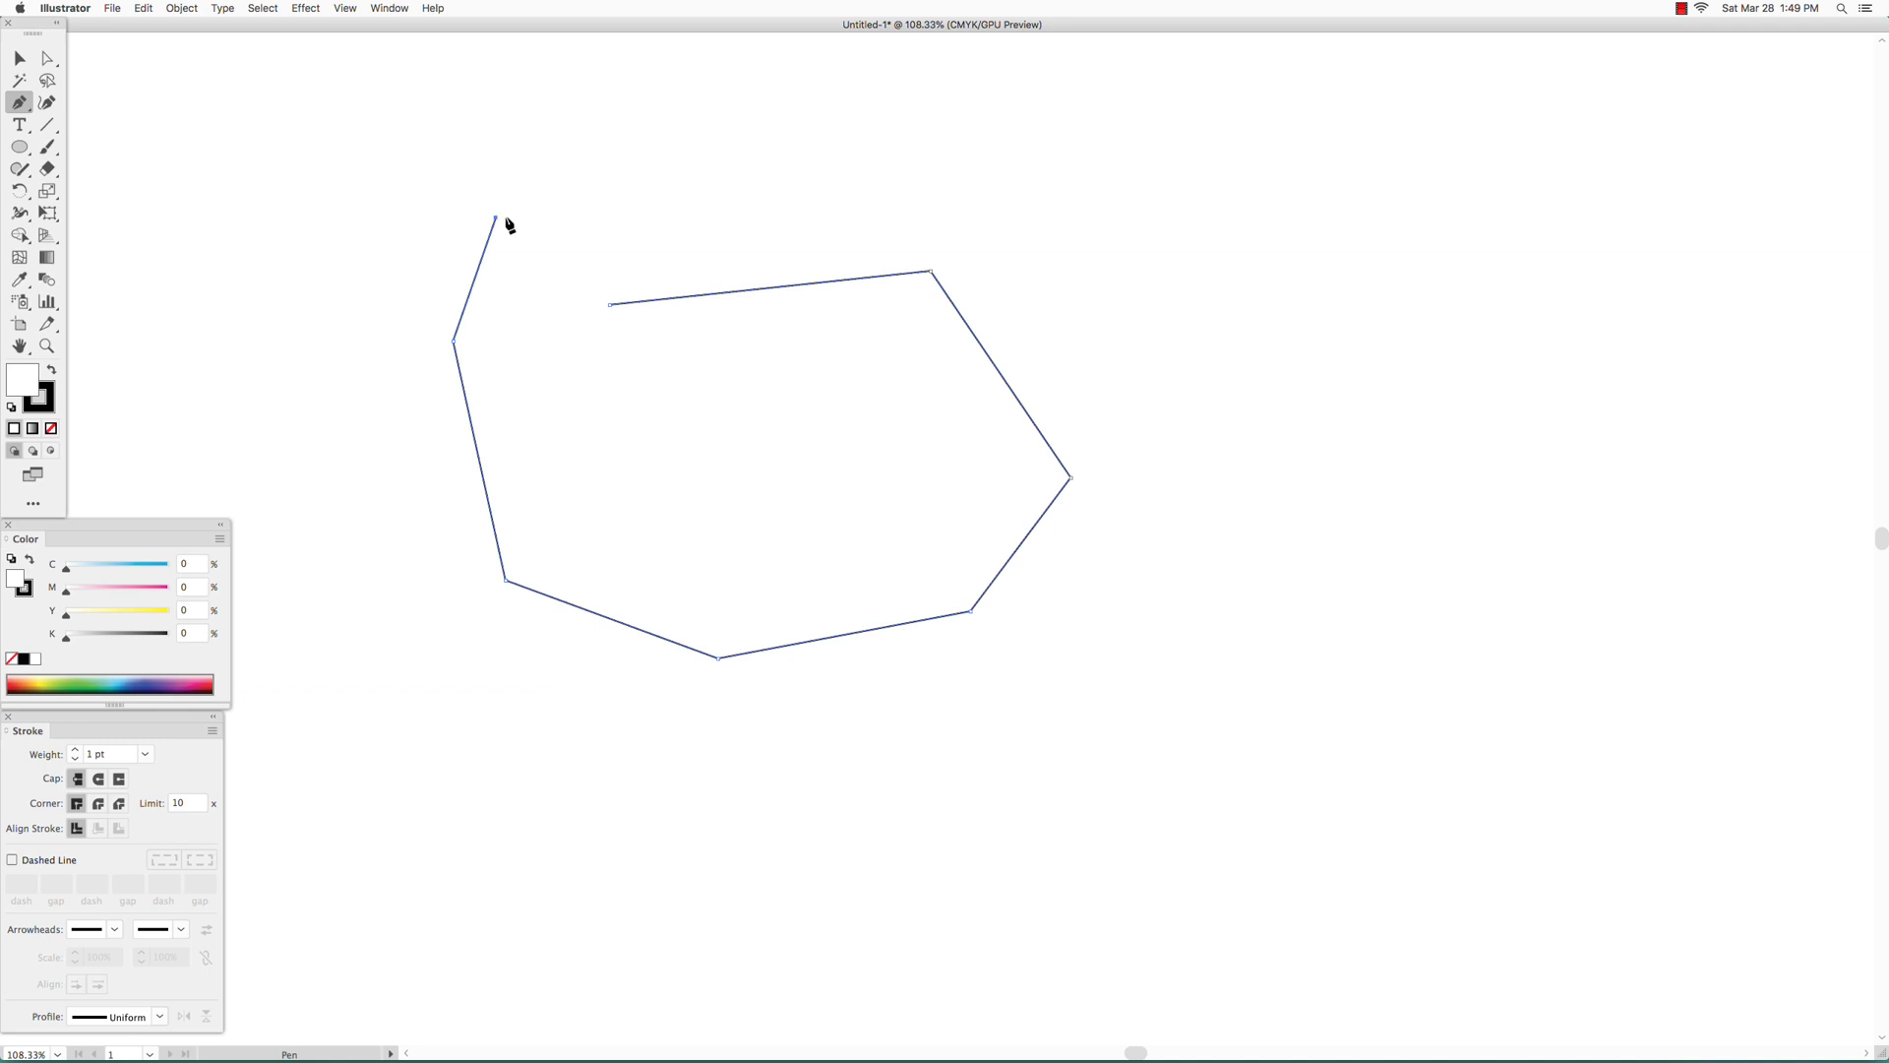
click(609, 305)
Delete the polygon and drag smooth Pen anchors forming the blob's bottom, right side and top
key(Delete)
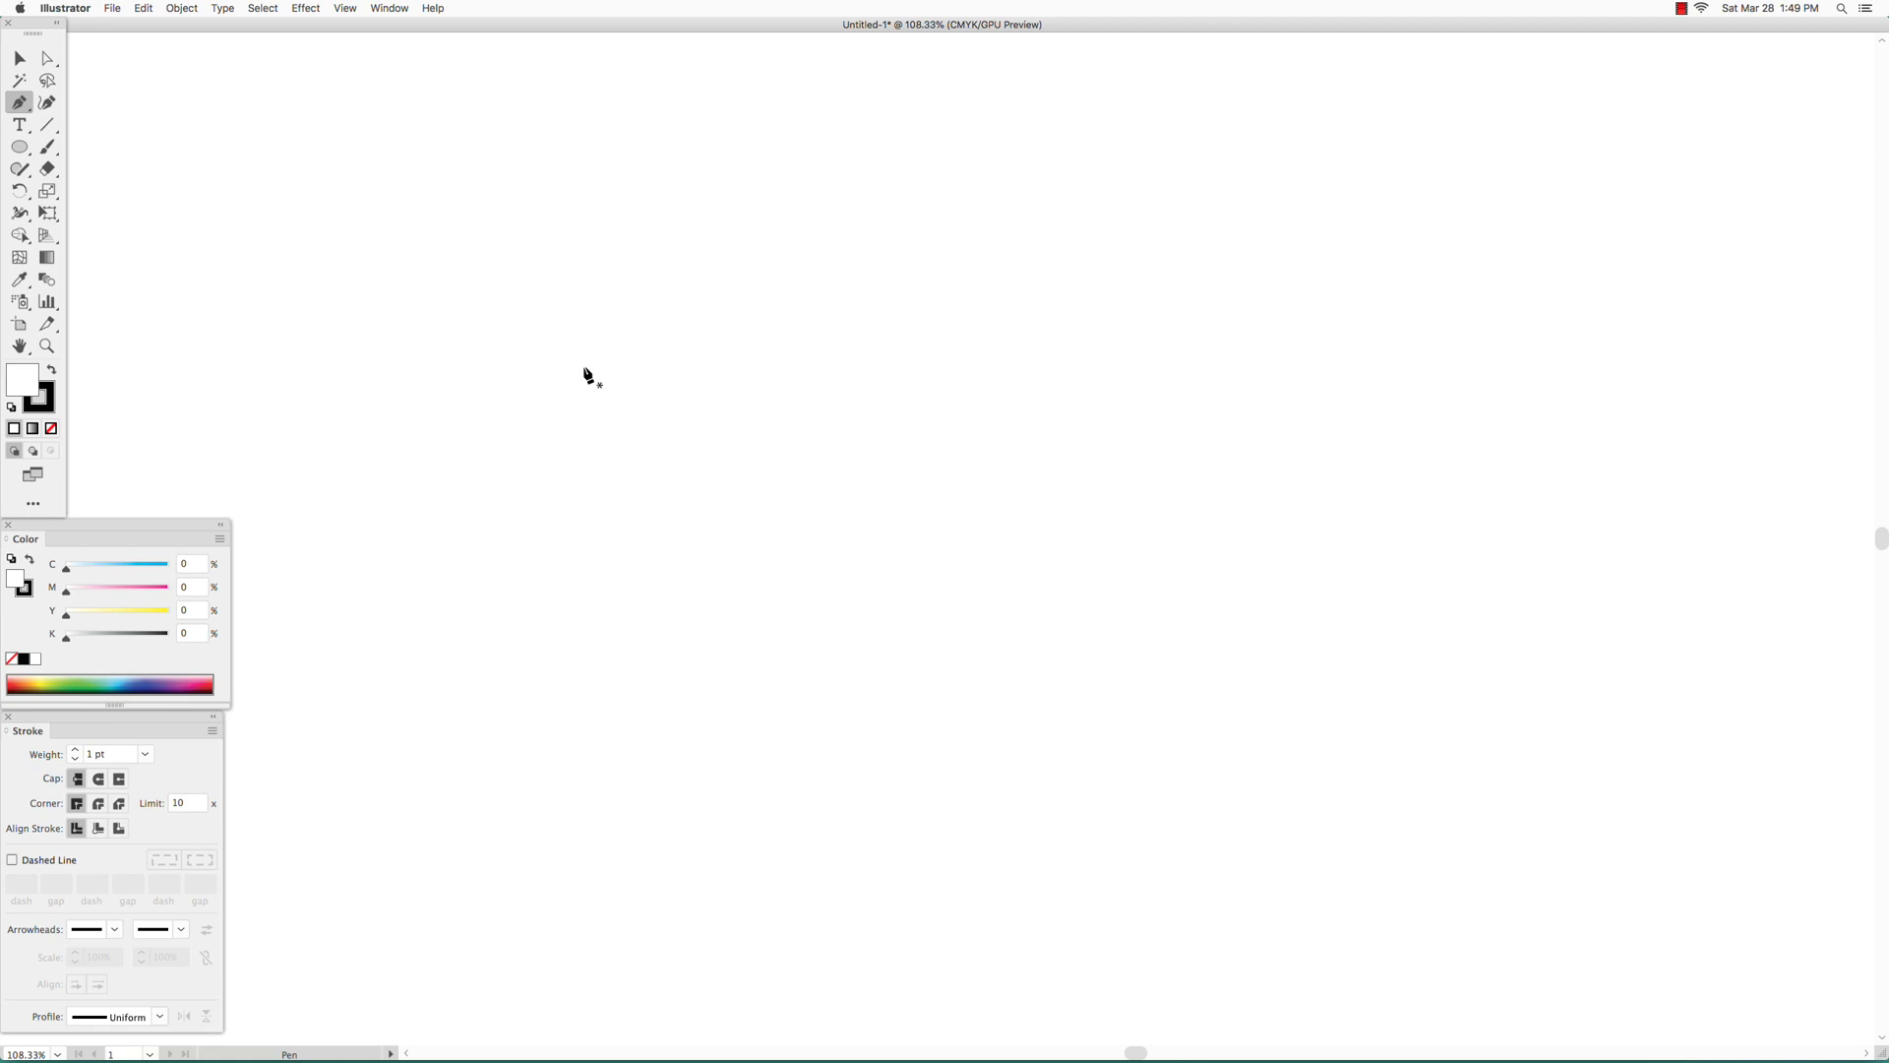
drag(597, 475, 679, 329)
drag(965, 489, 1049, 644)
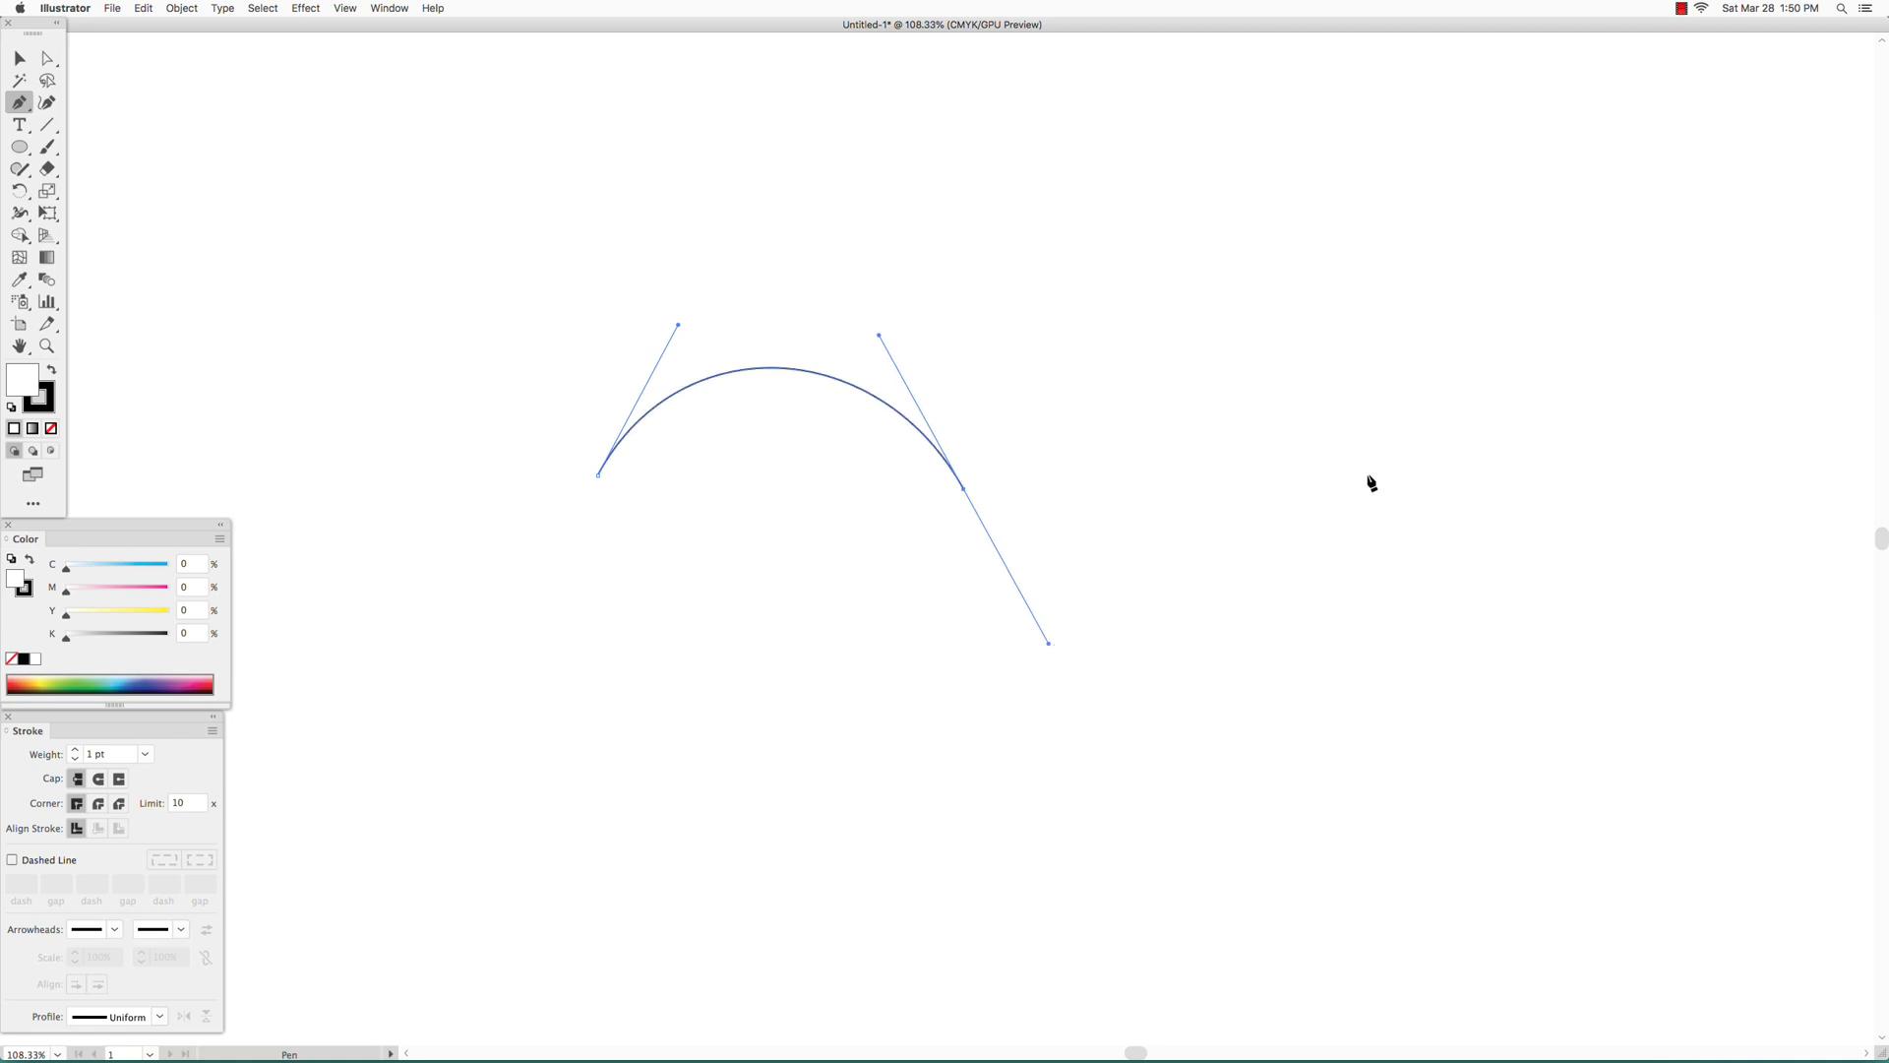
drag(1368, 476, 1453, 332)
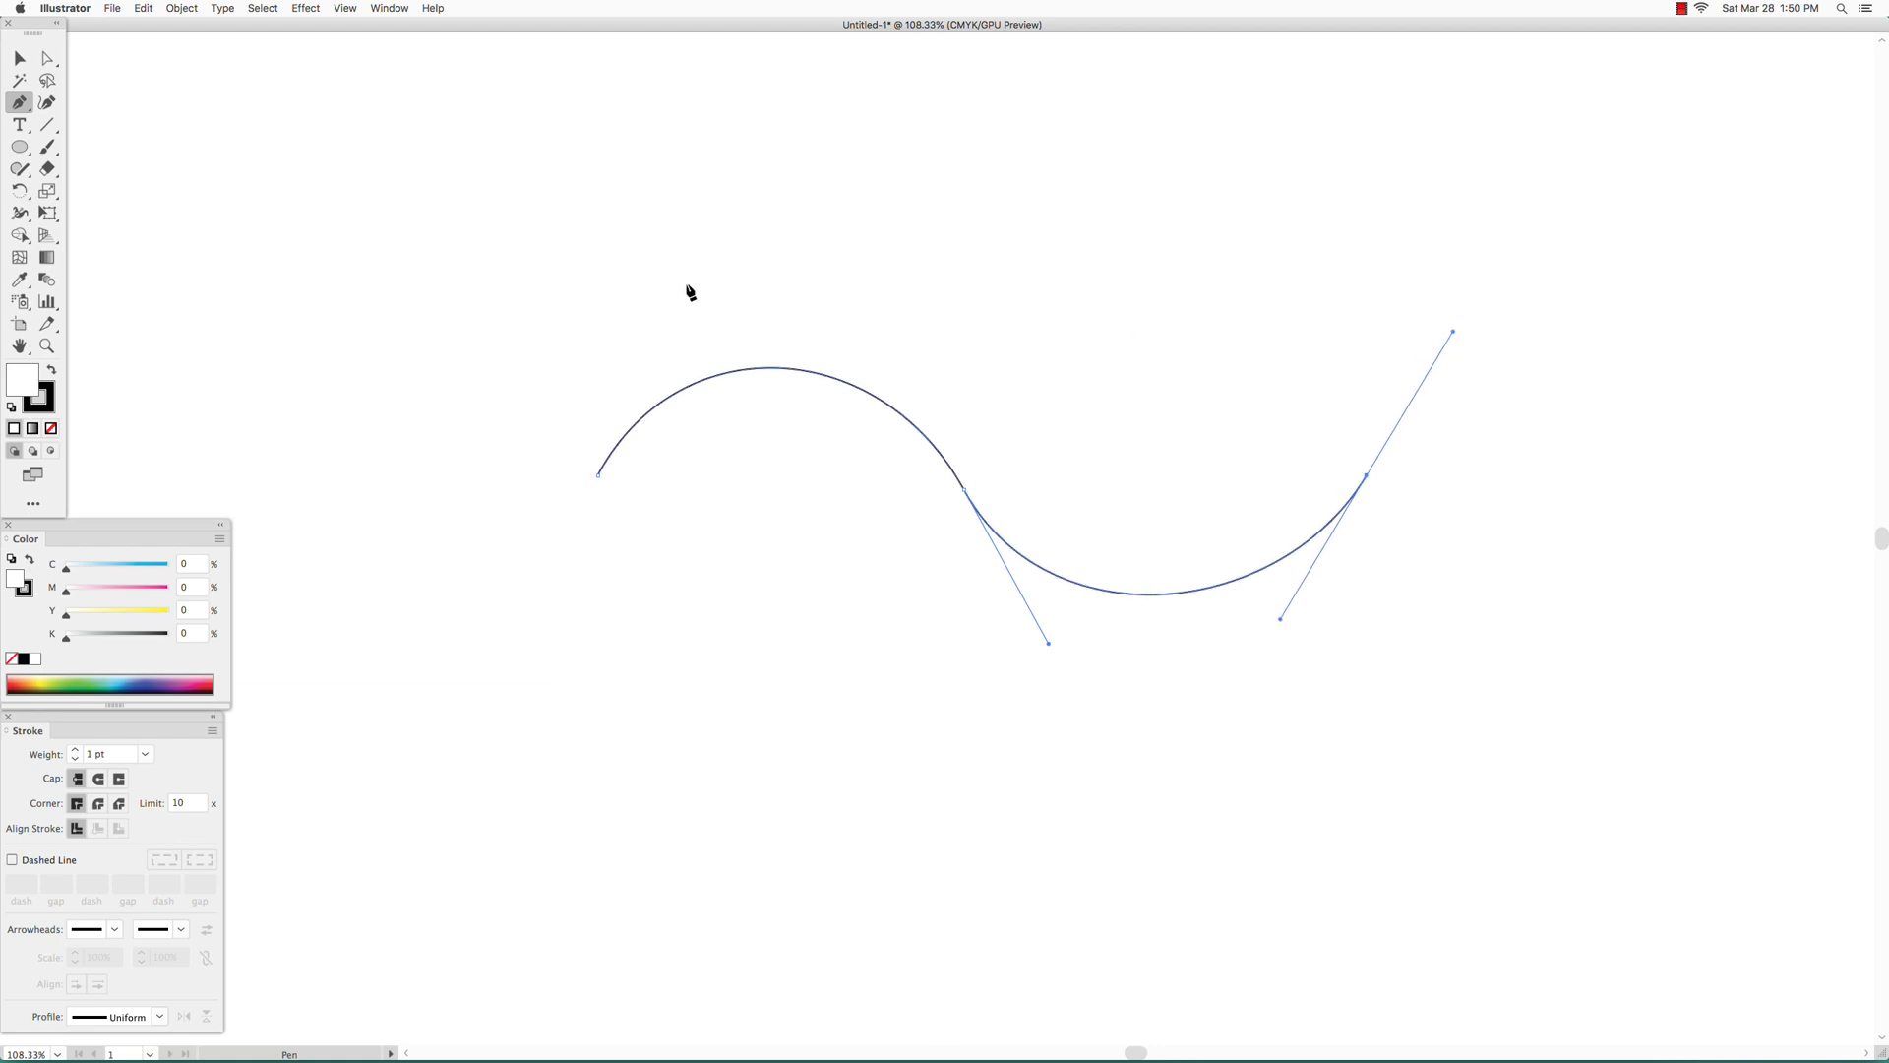
drag(1081, 202, 928, 180)
click(925, 180)
Finish the blob's left side, close it on its start anchor, and begin an arc beneath it
drag(601, 184, 481, 224)
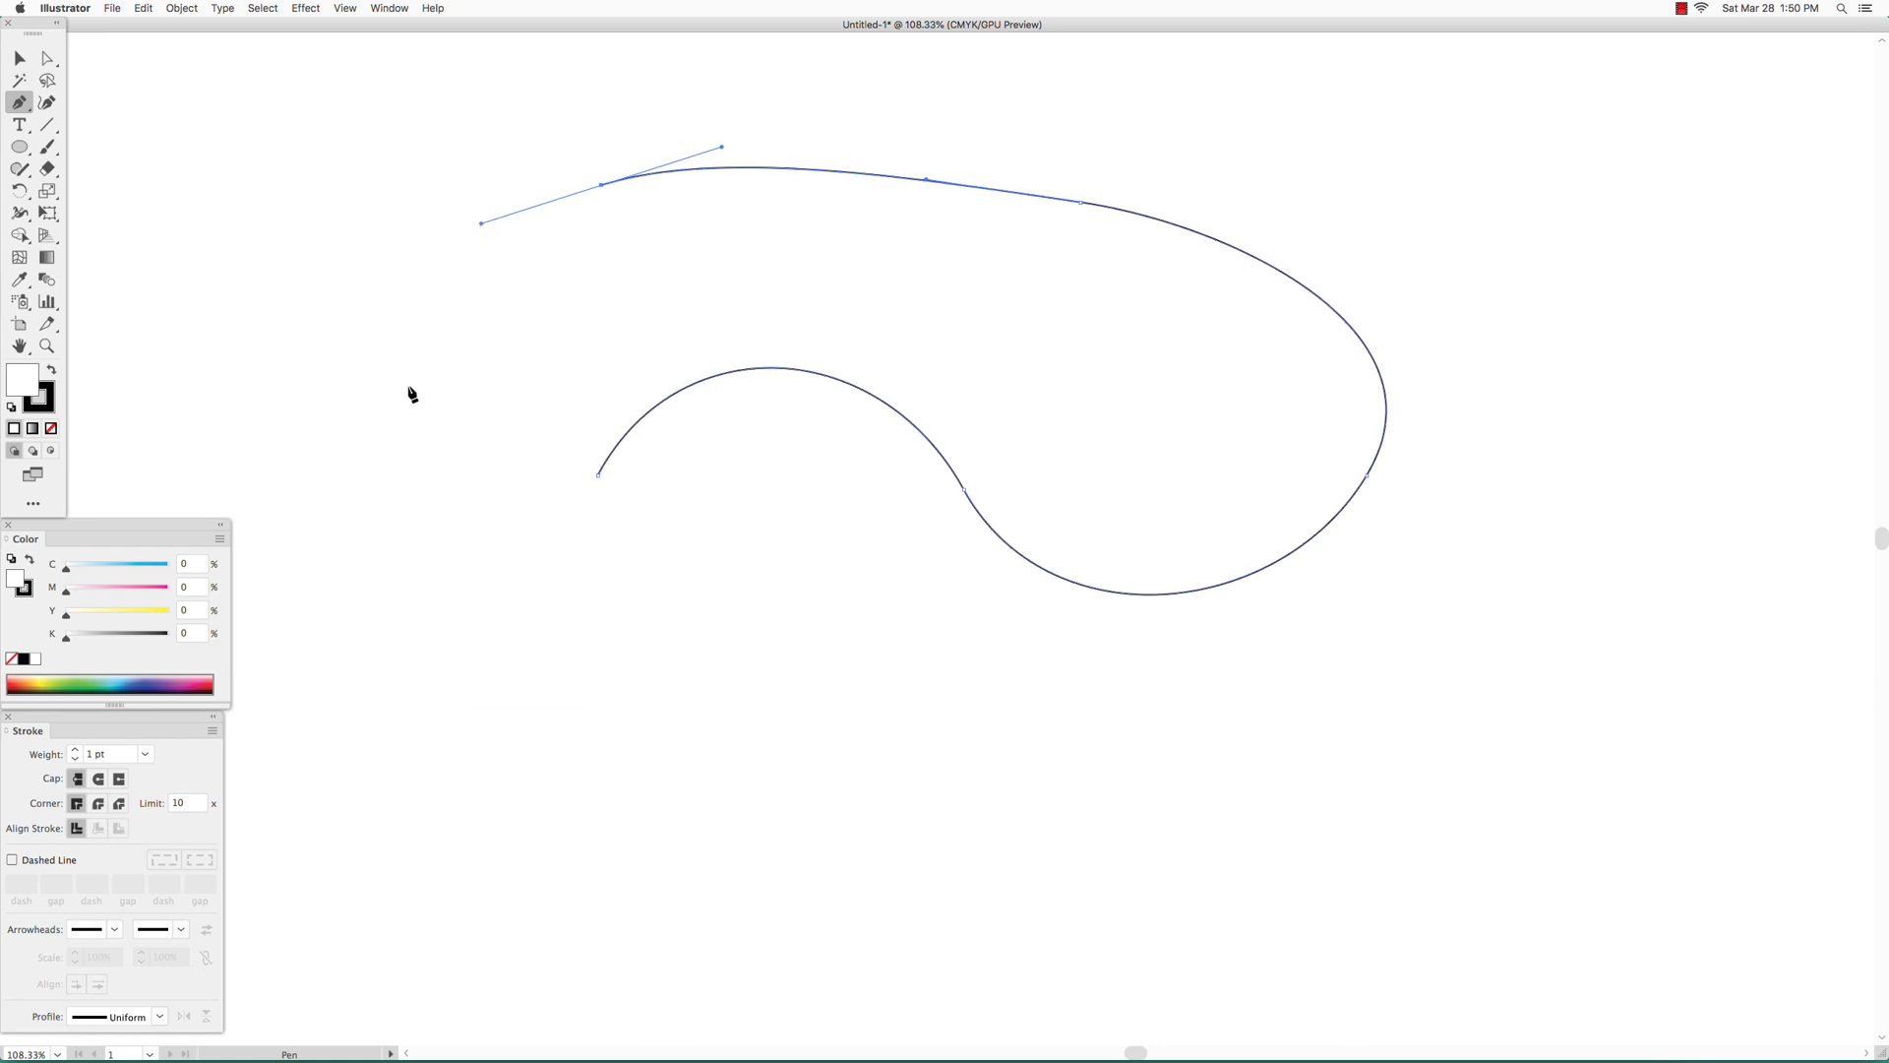
drag(421, 456, 430, 551)
drag(598, 476, 666, 318)
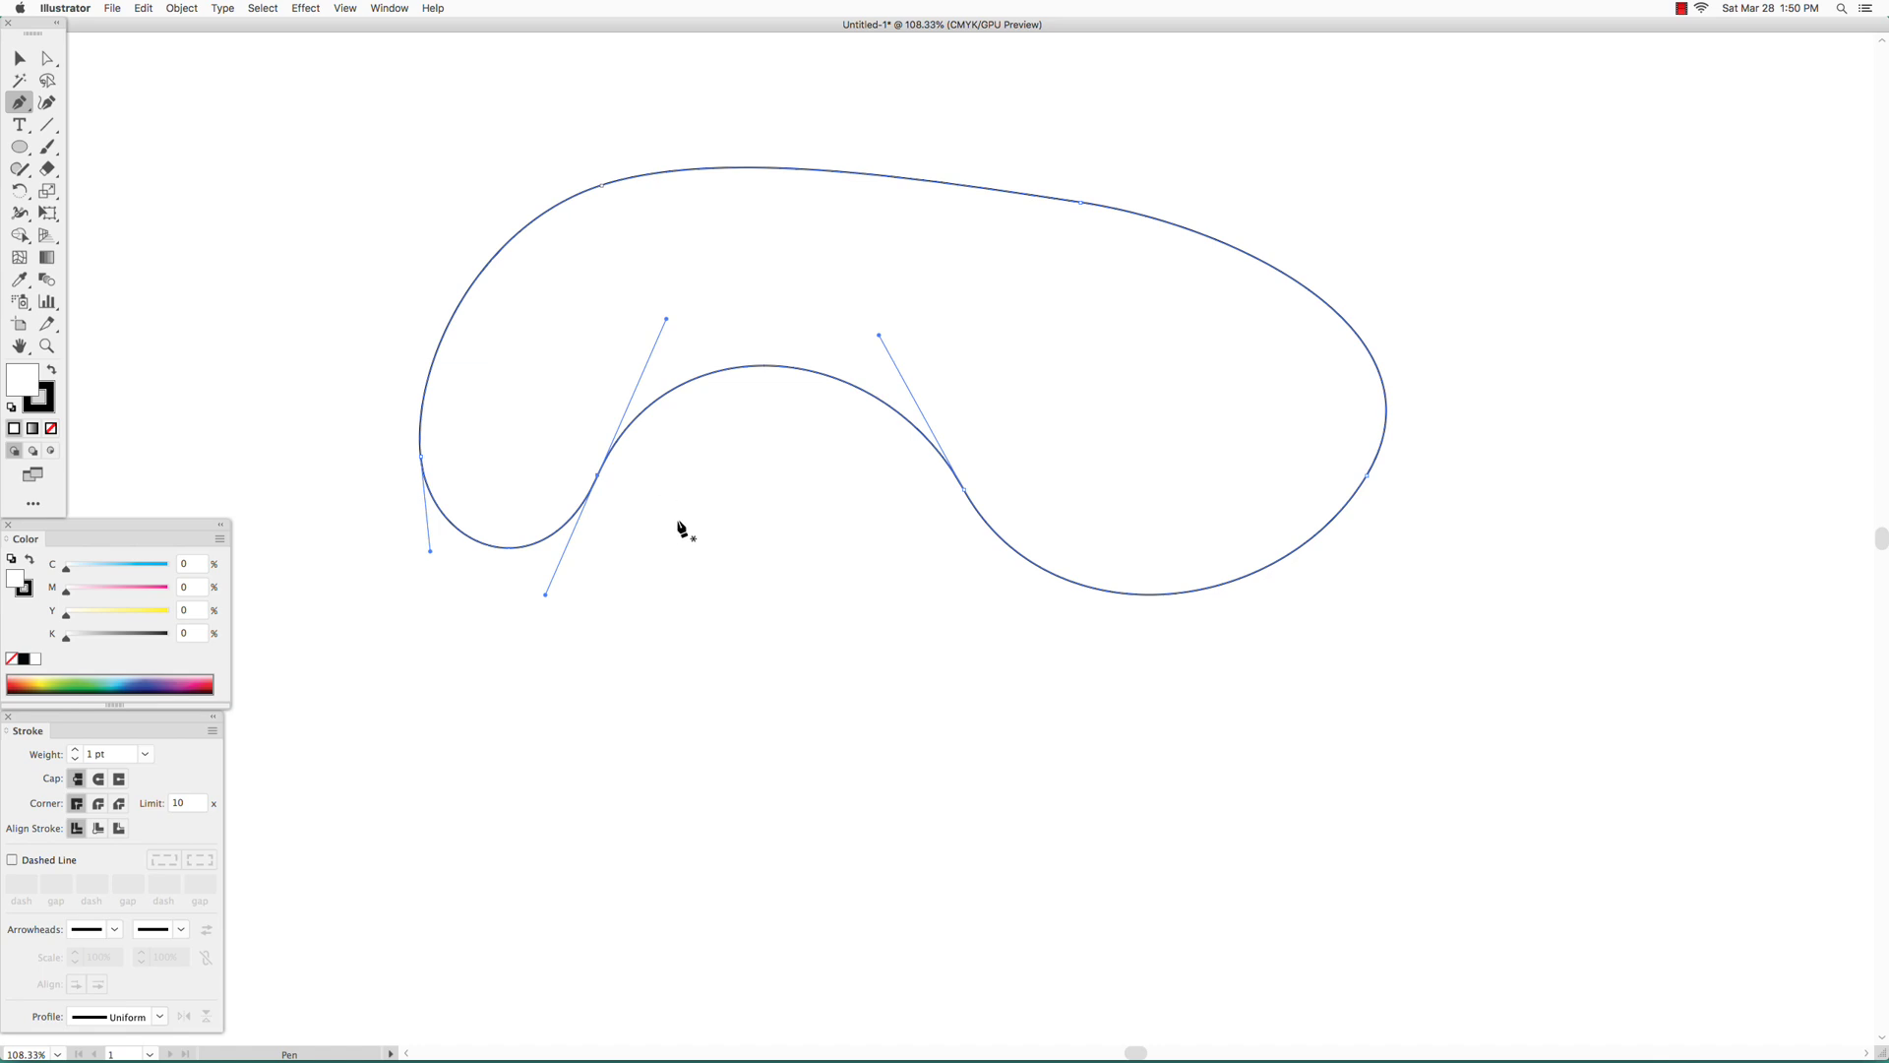
drag(645, 668, 702, 547)
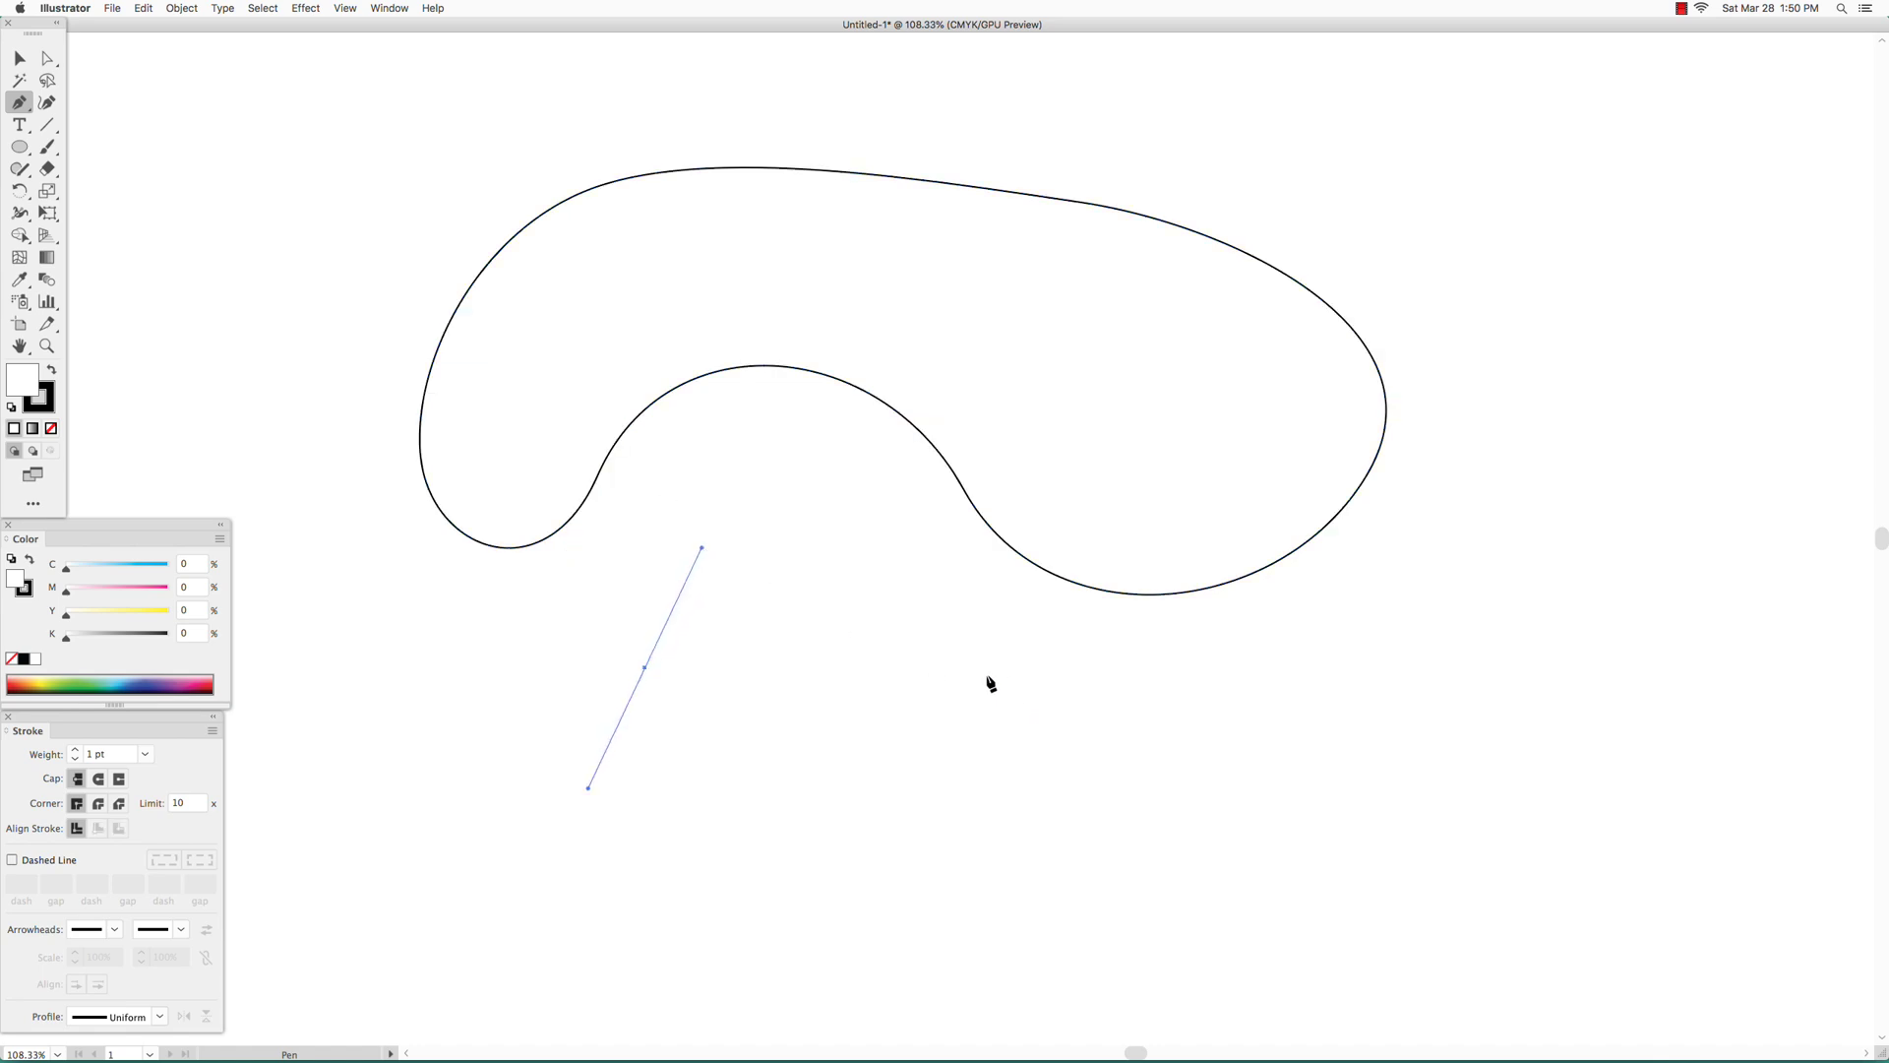
drag(987, 675, 1133, 850)
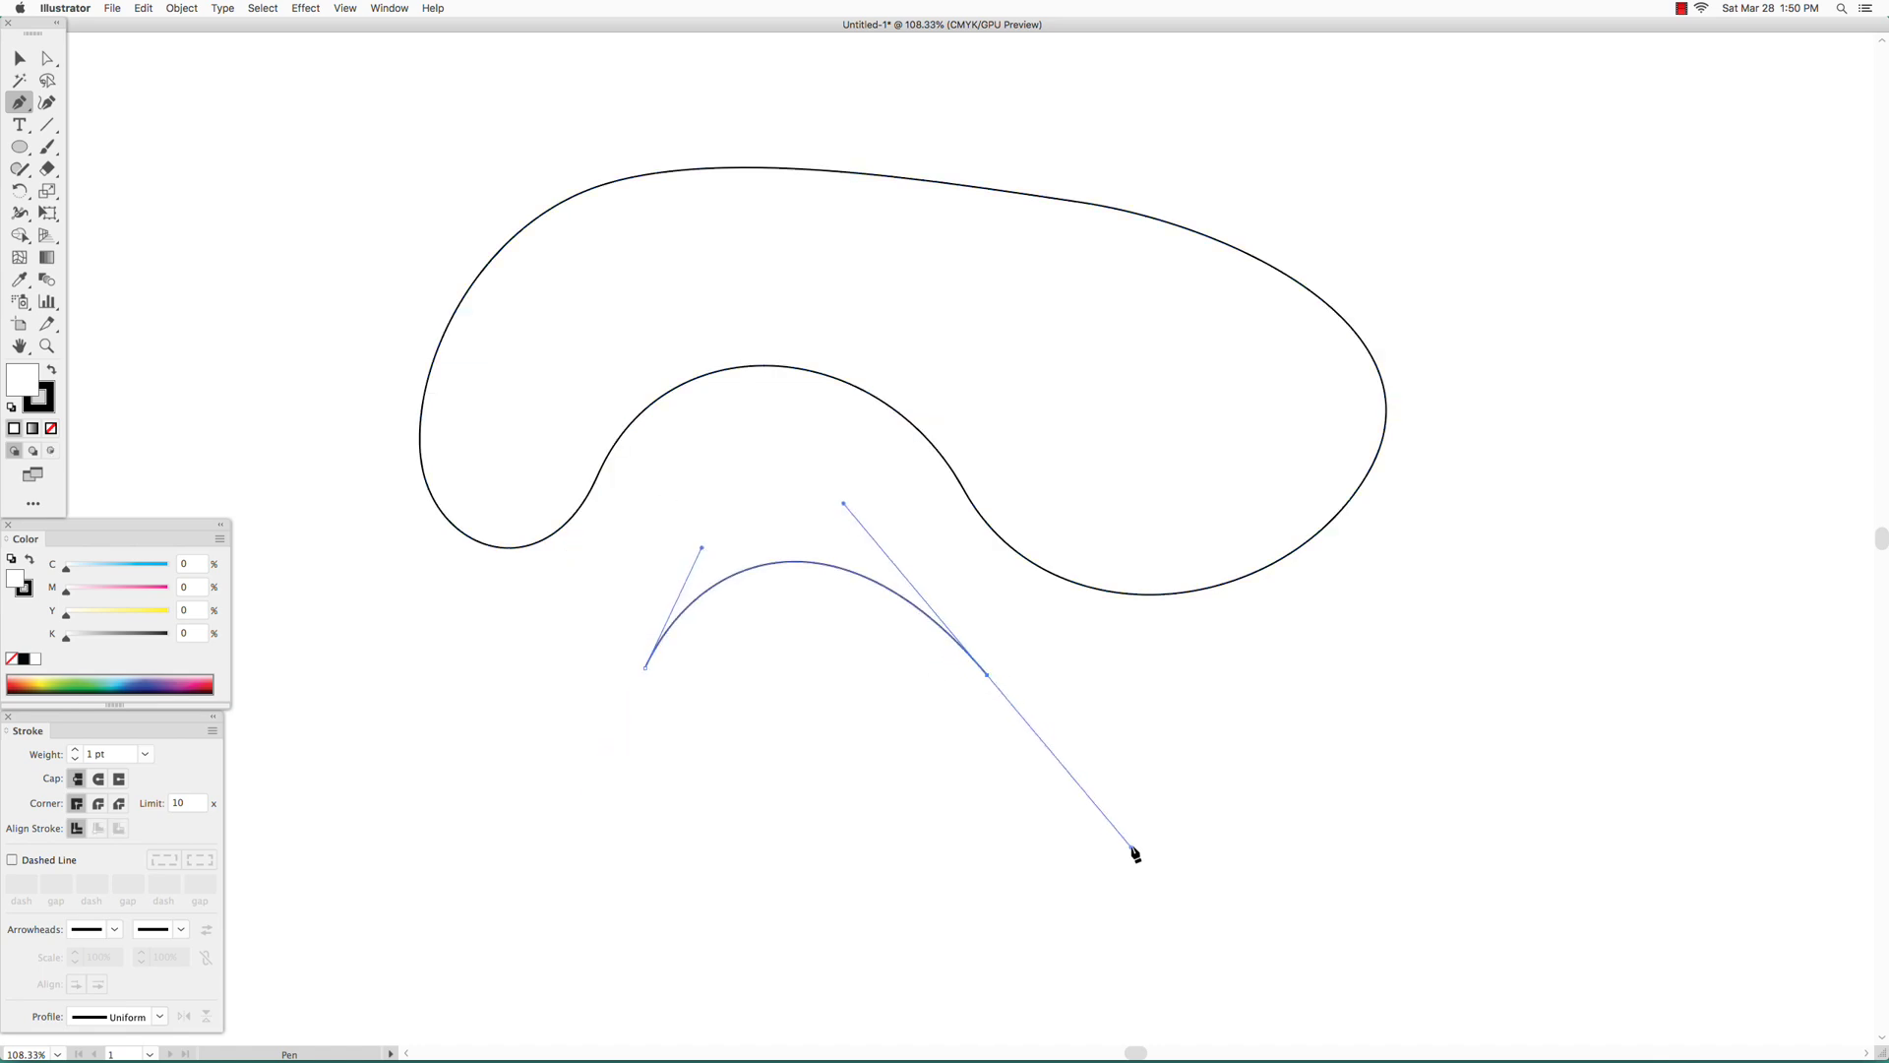
End the open arc, draw a closed five-sided polygon beneath it, and start a new curve above
super+click(965, 688)
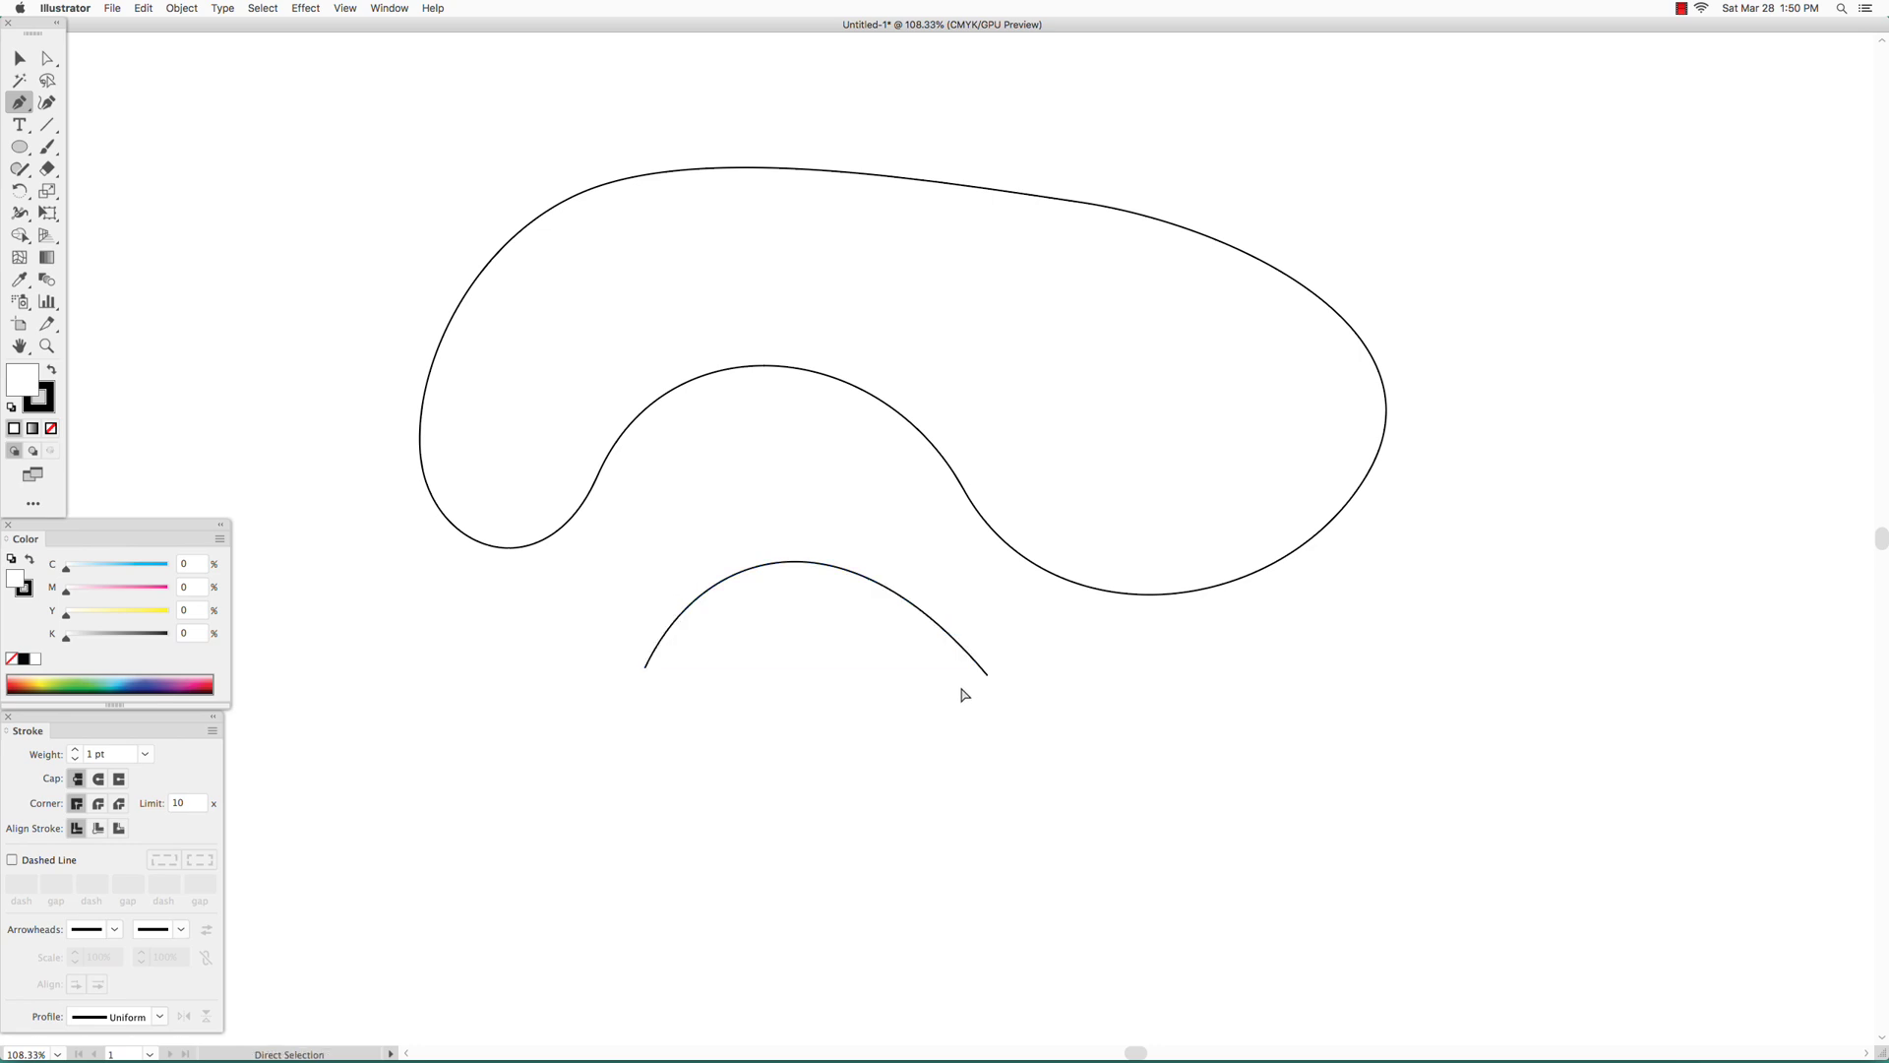
click(556, 735)
click(865, 729)
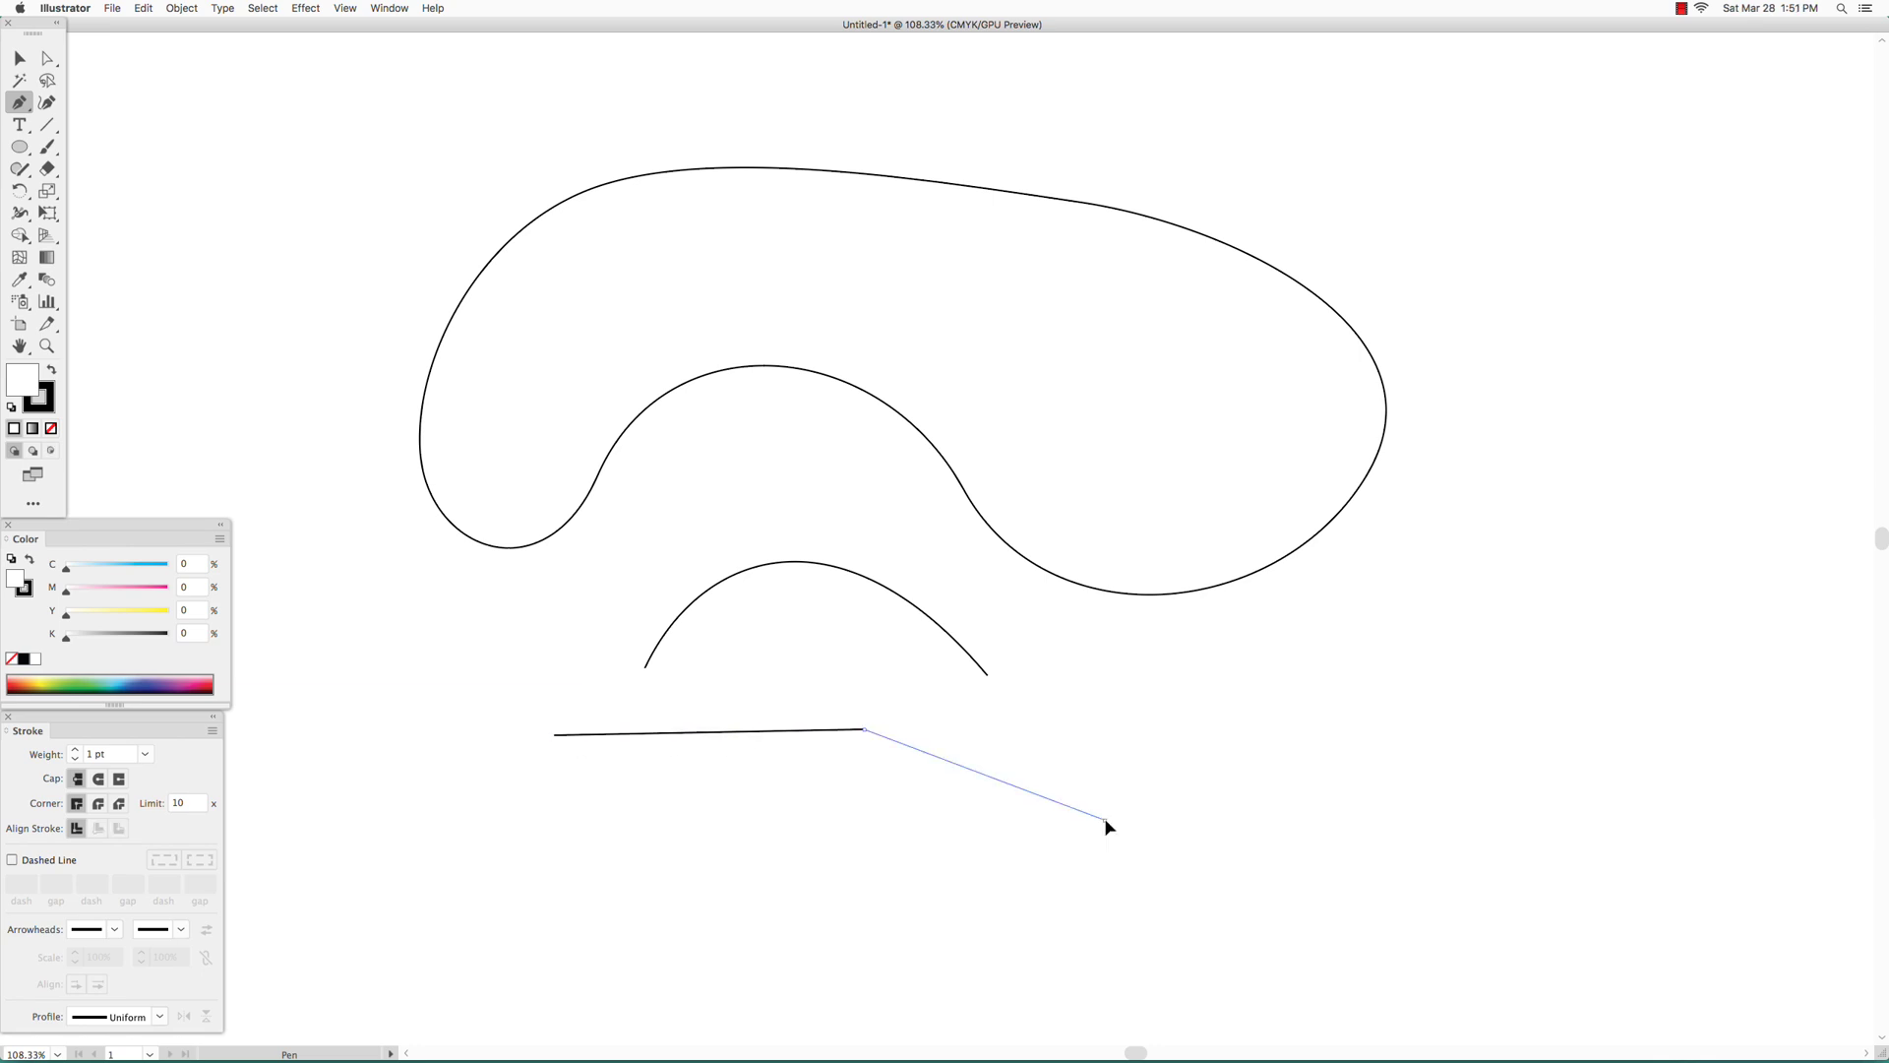
click(1105, 820)
click(881, 923)
click(573, 892)
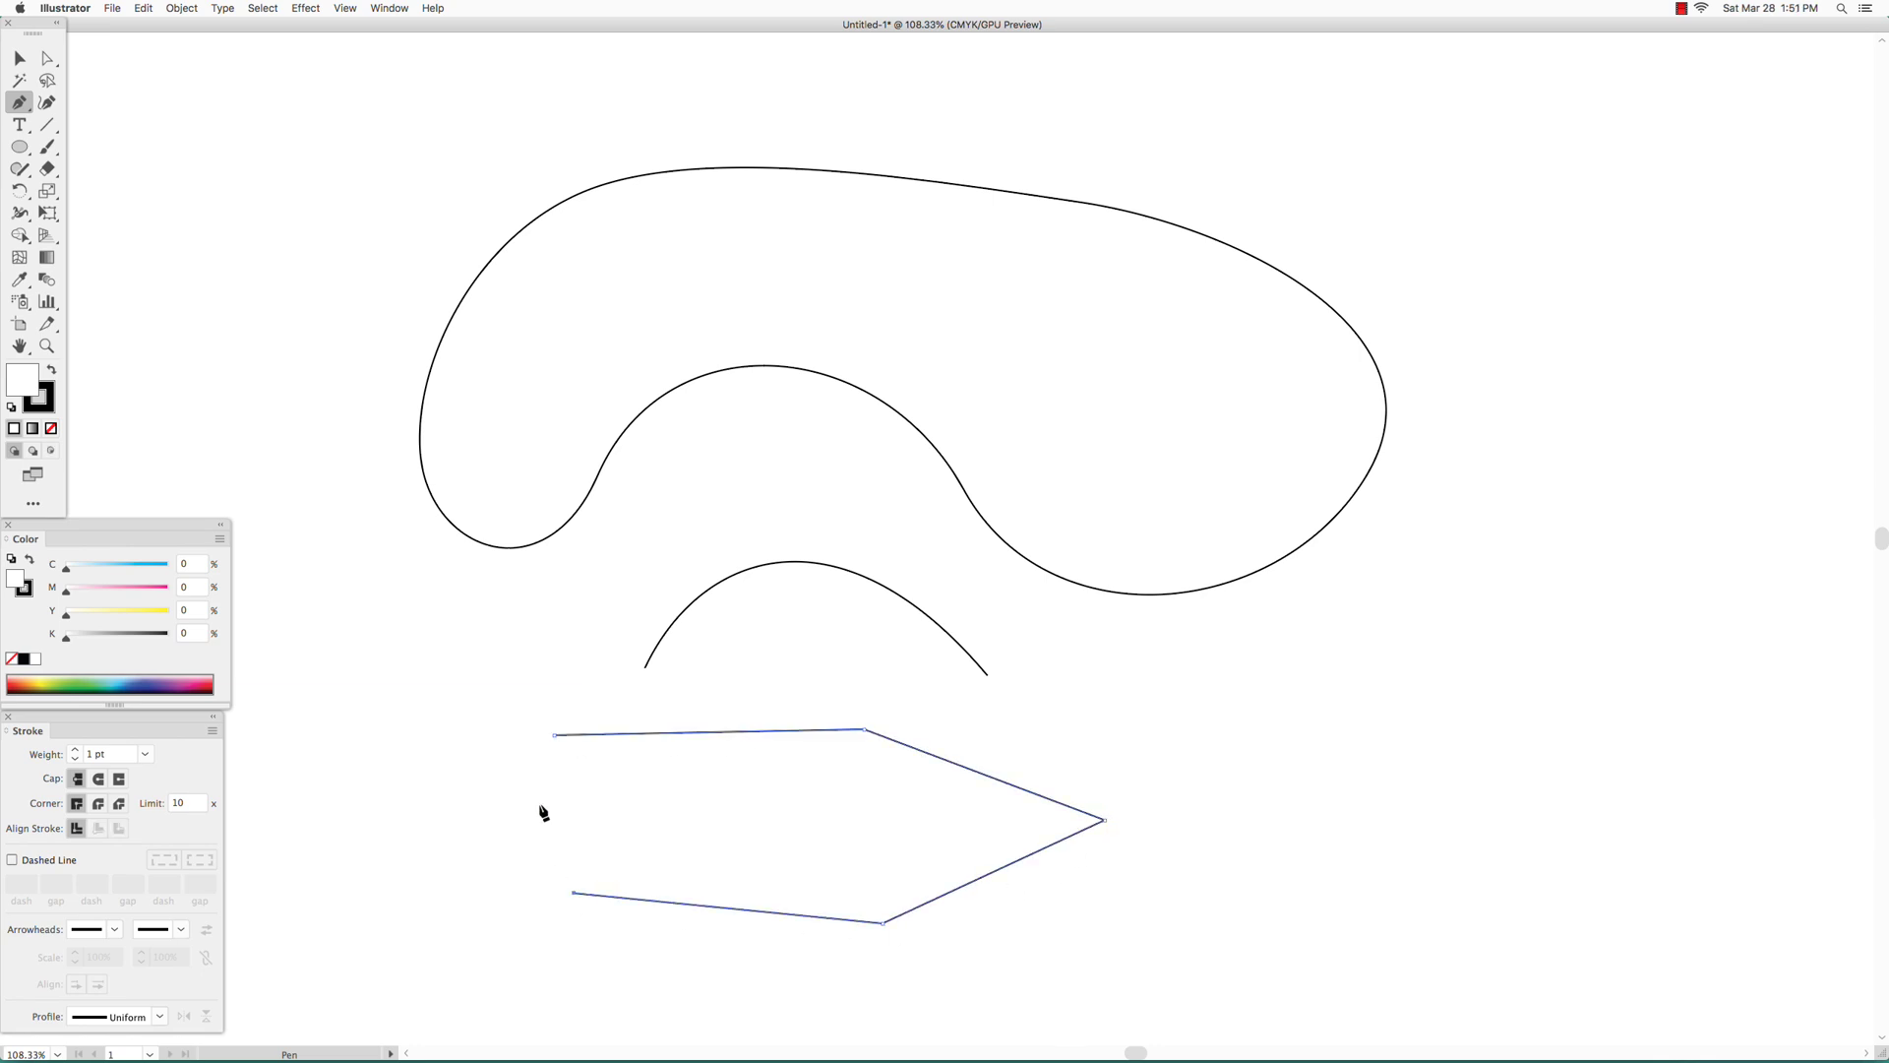
click(554, 736)
drag(635, 602, 693, 493)
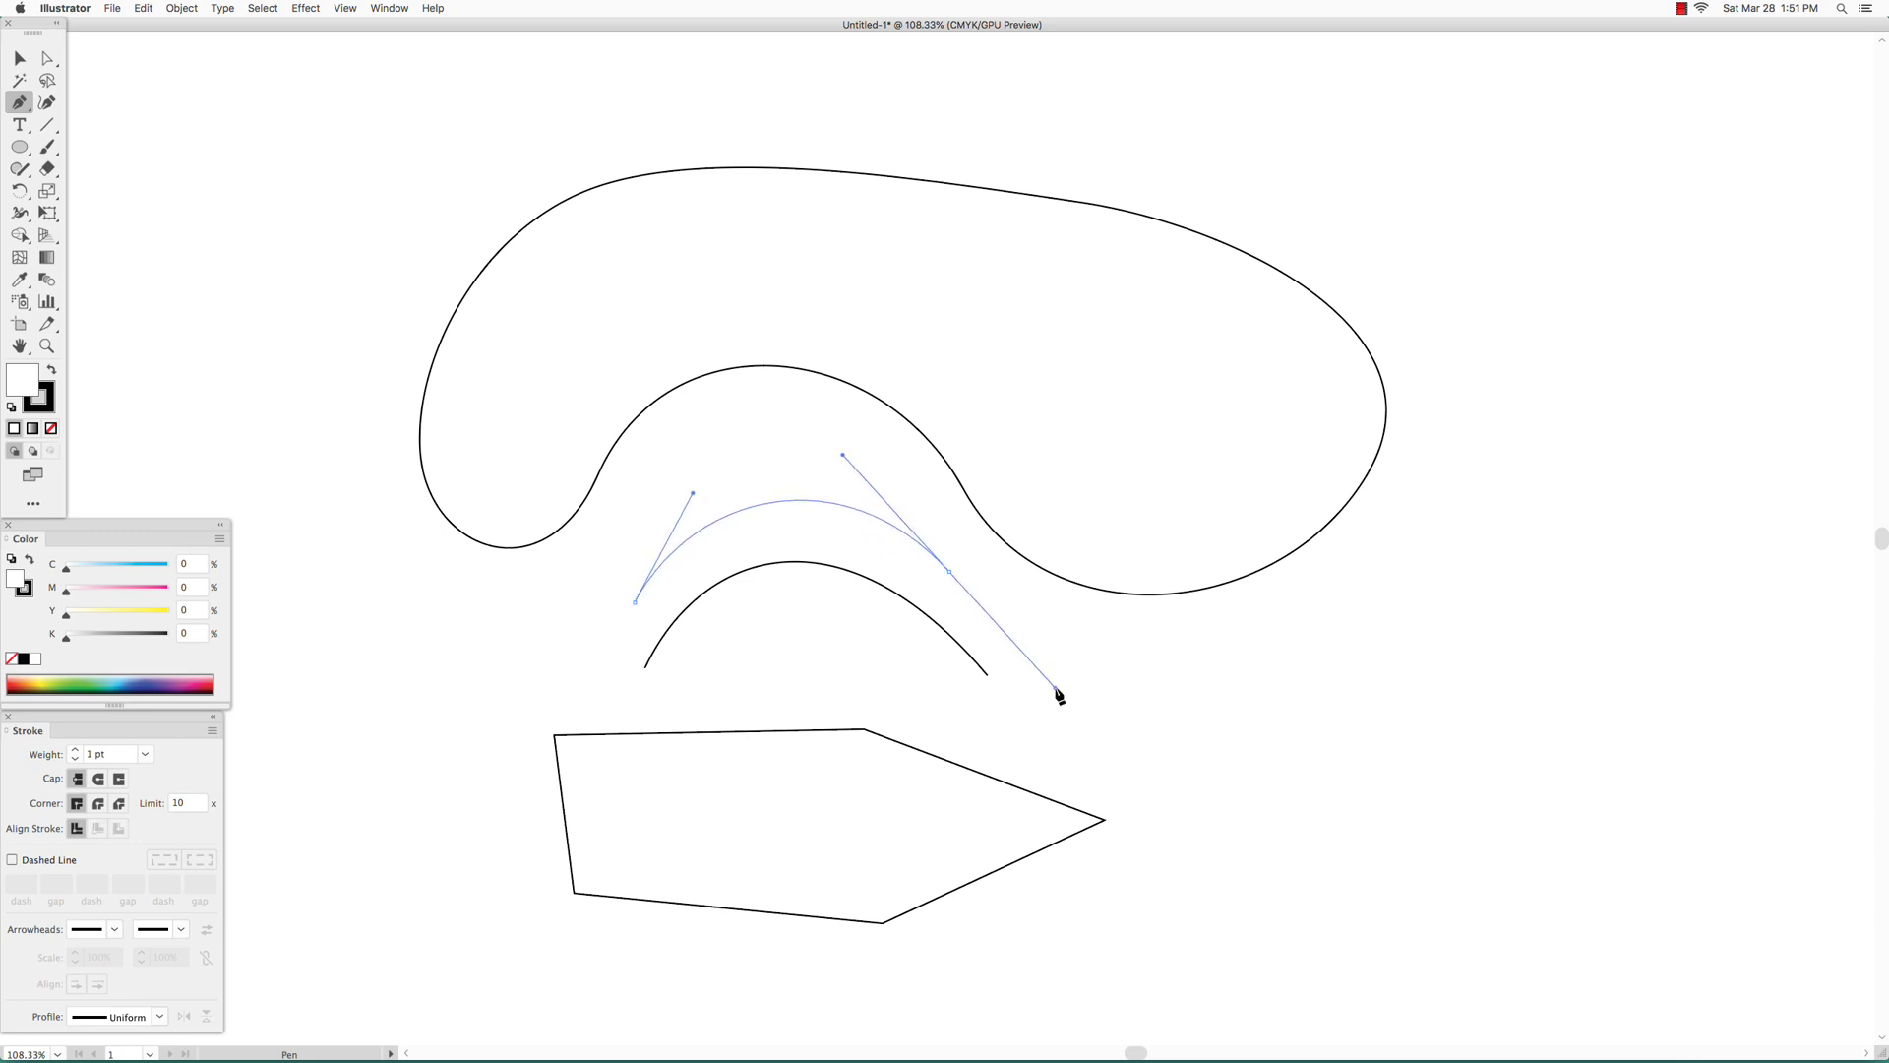